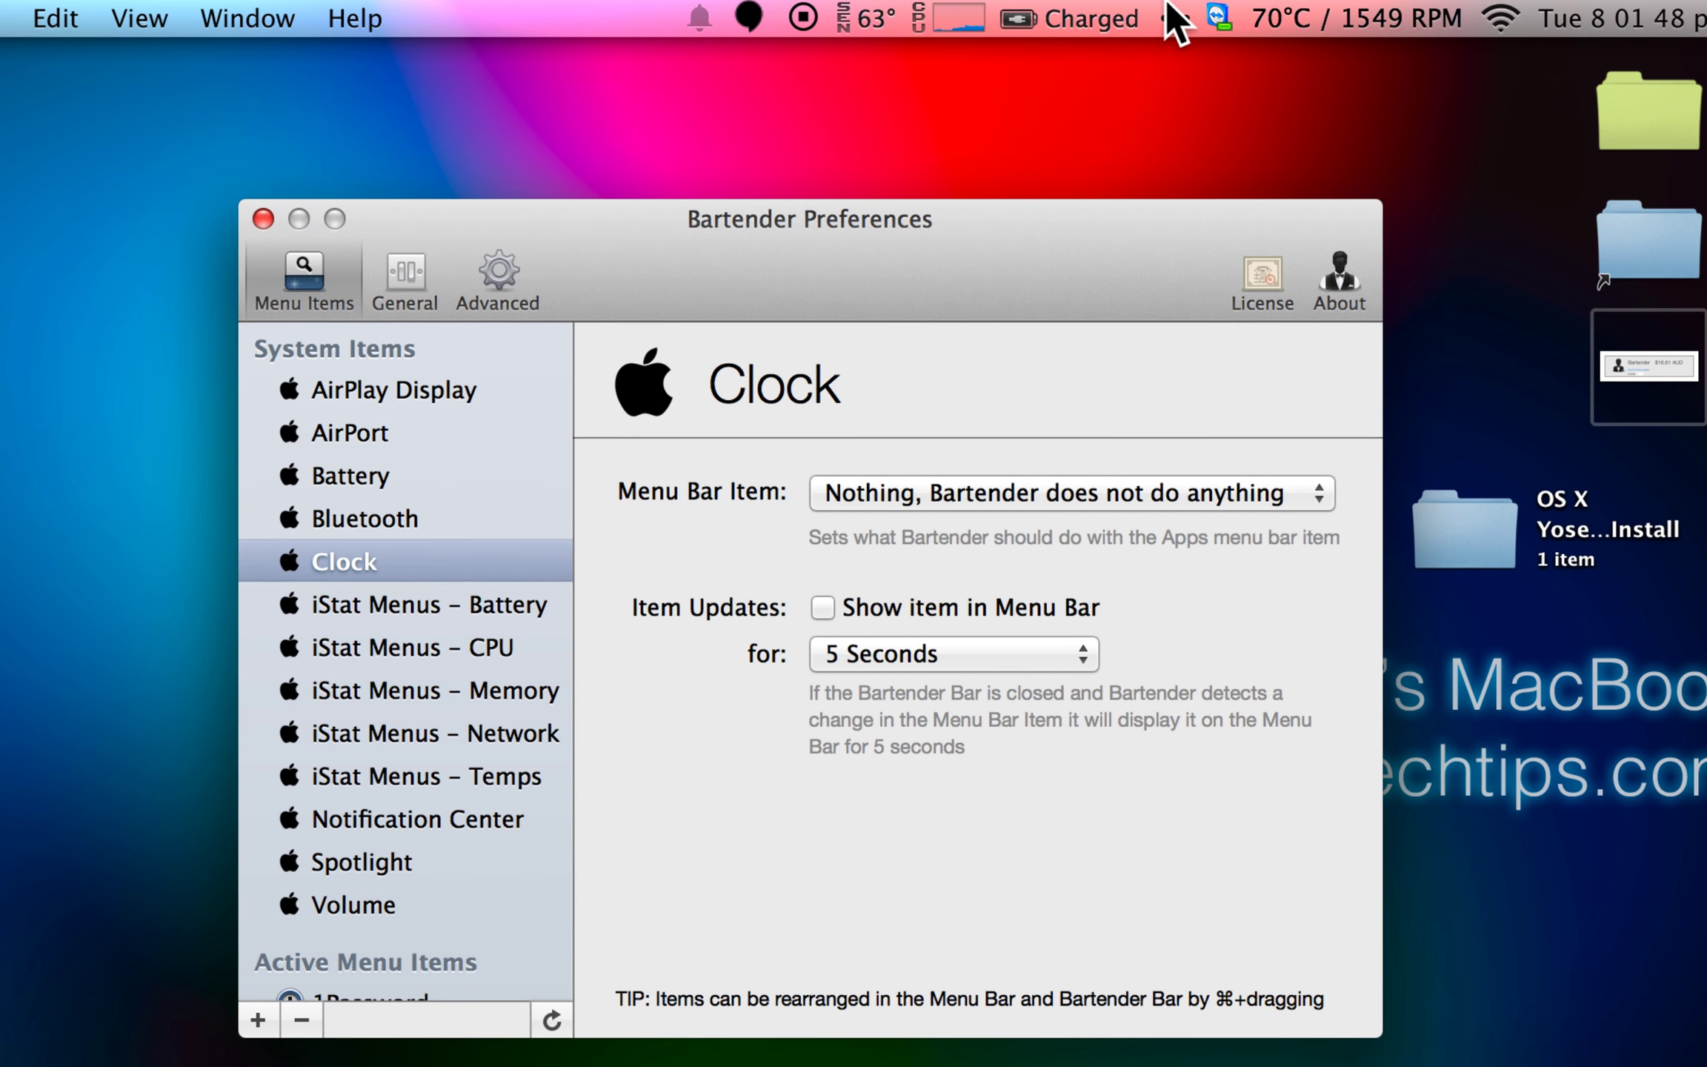
- Show the hidden menu bar icons, open the volume slider from them, then hide them again
click(1148, 10)
click(1189, 15)
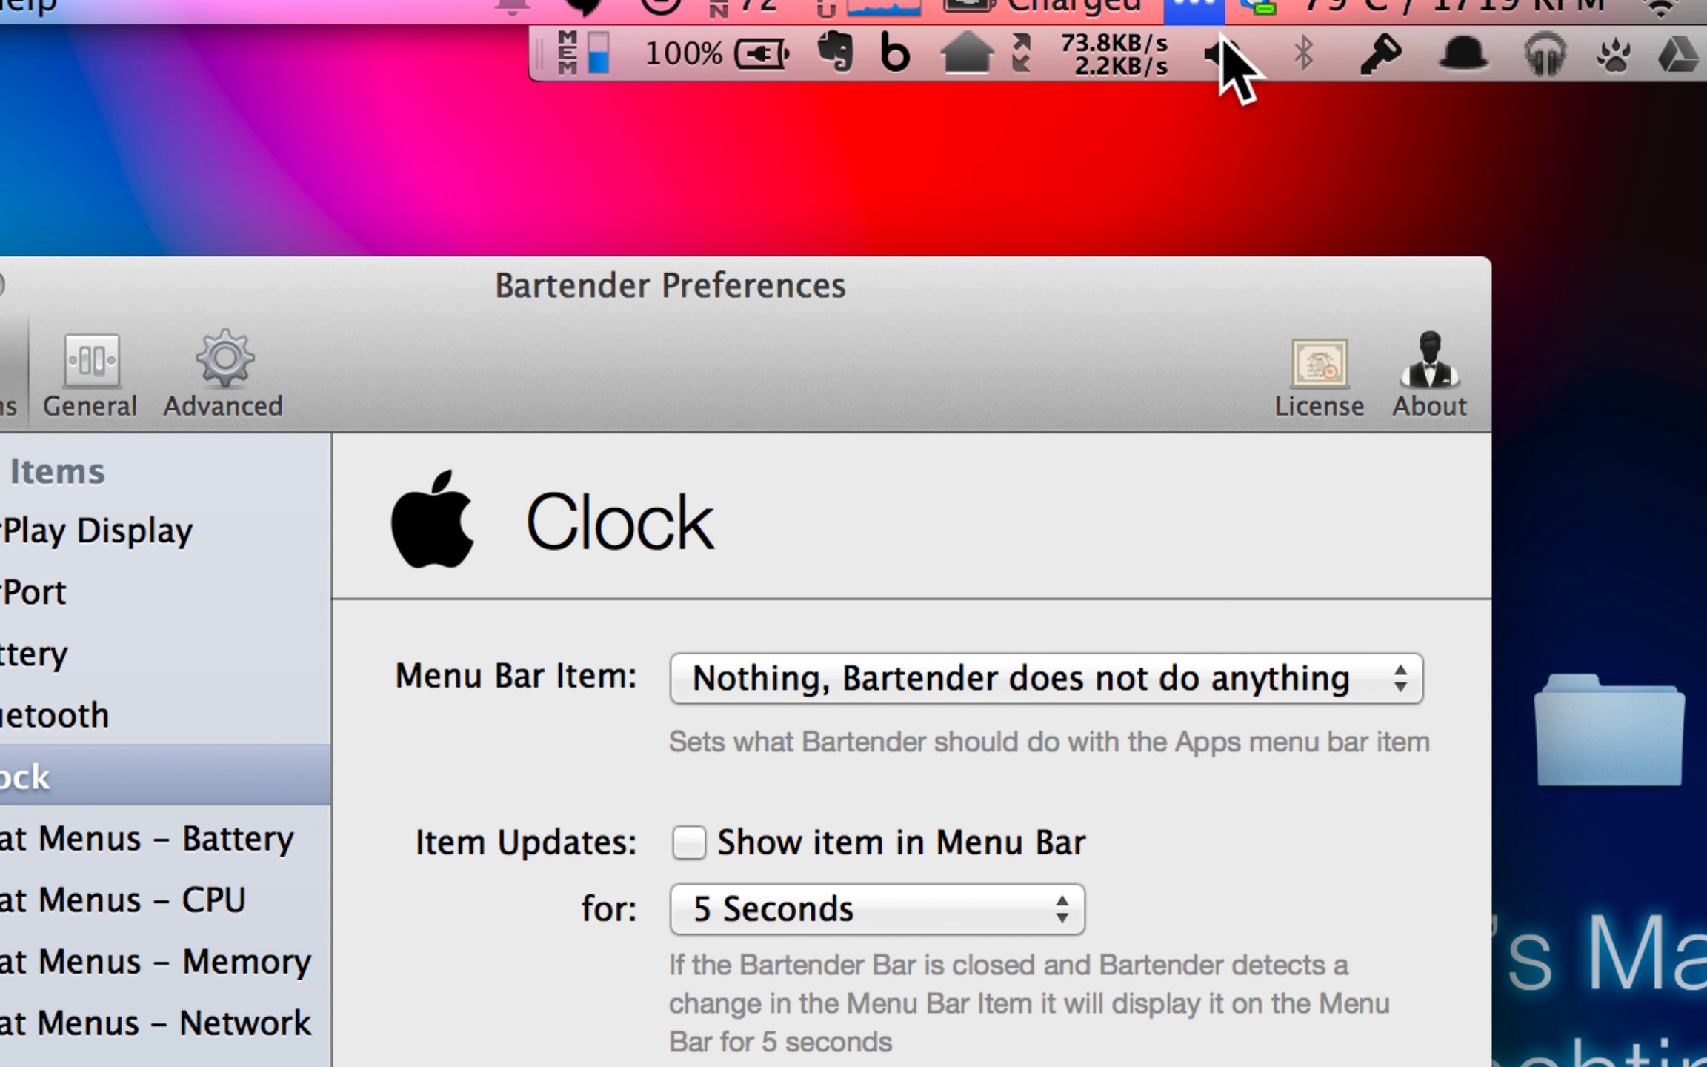
click(1221, 40)
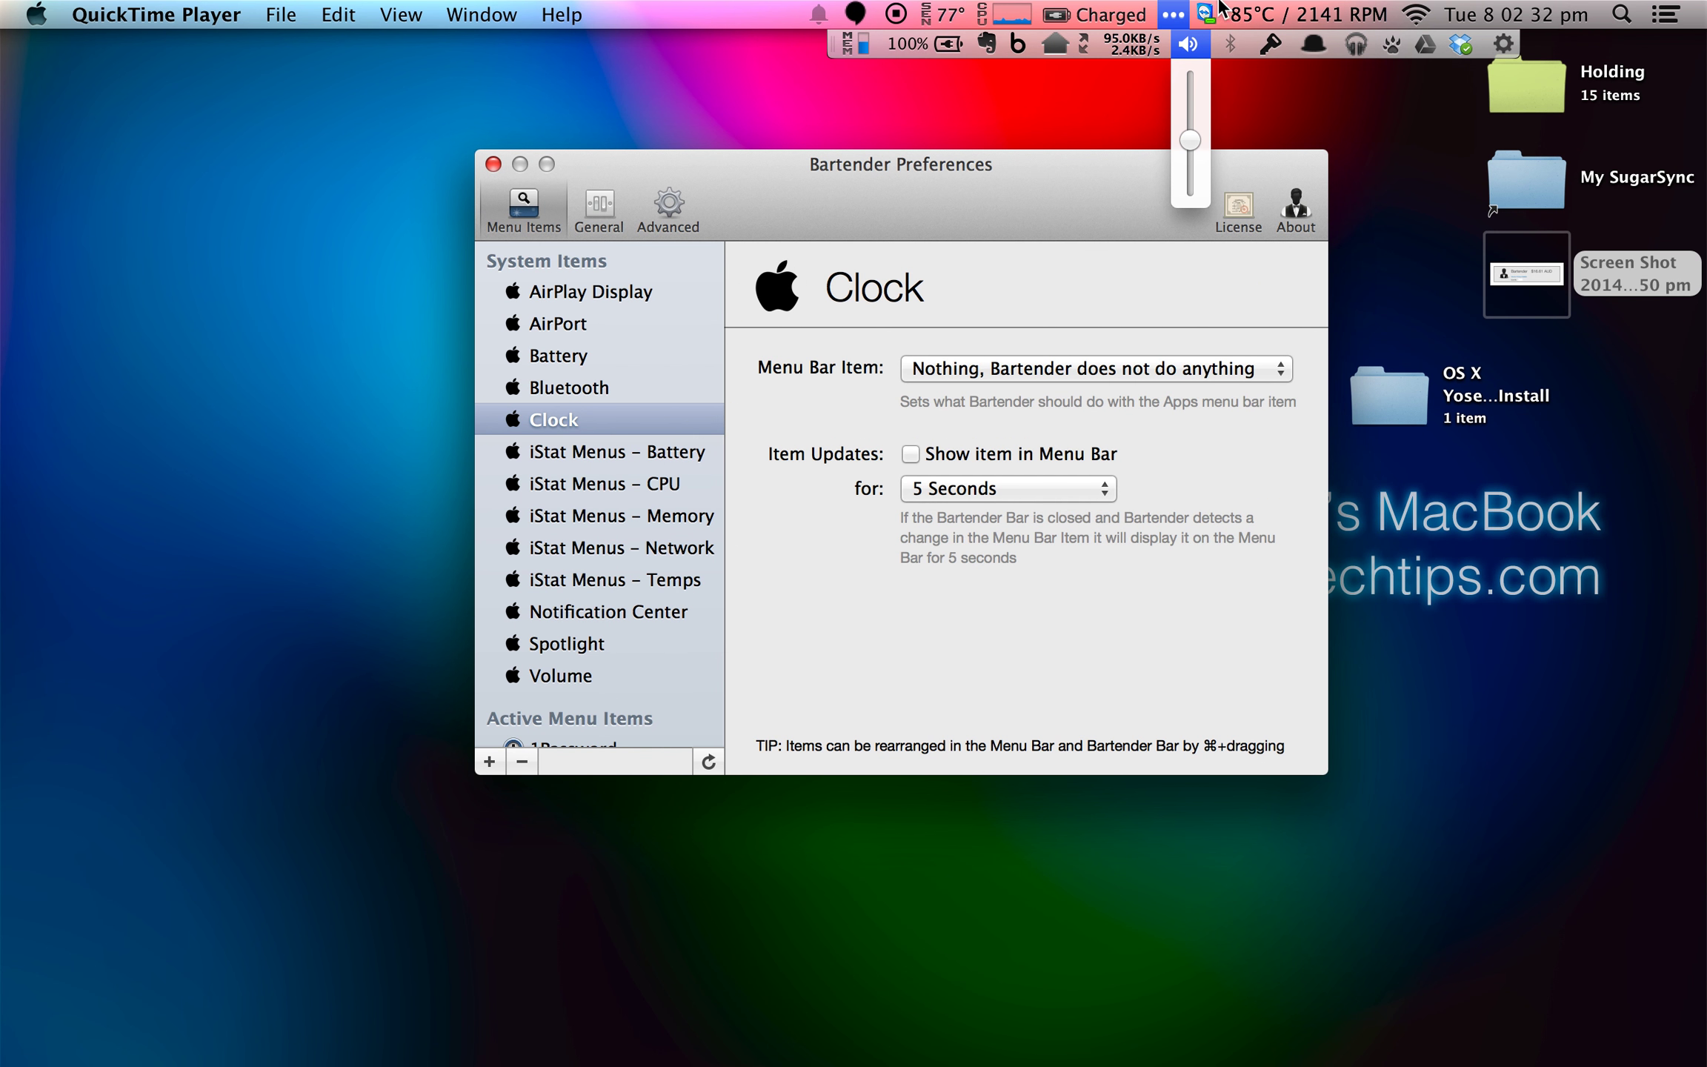
click(1208, 12)
click(1207, 12)
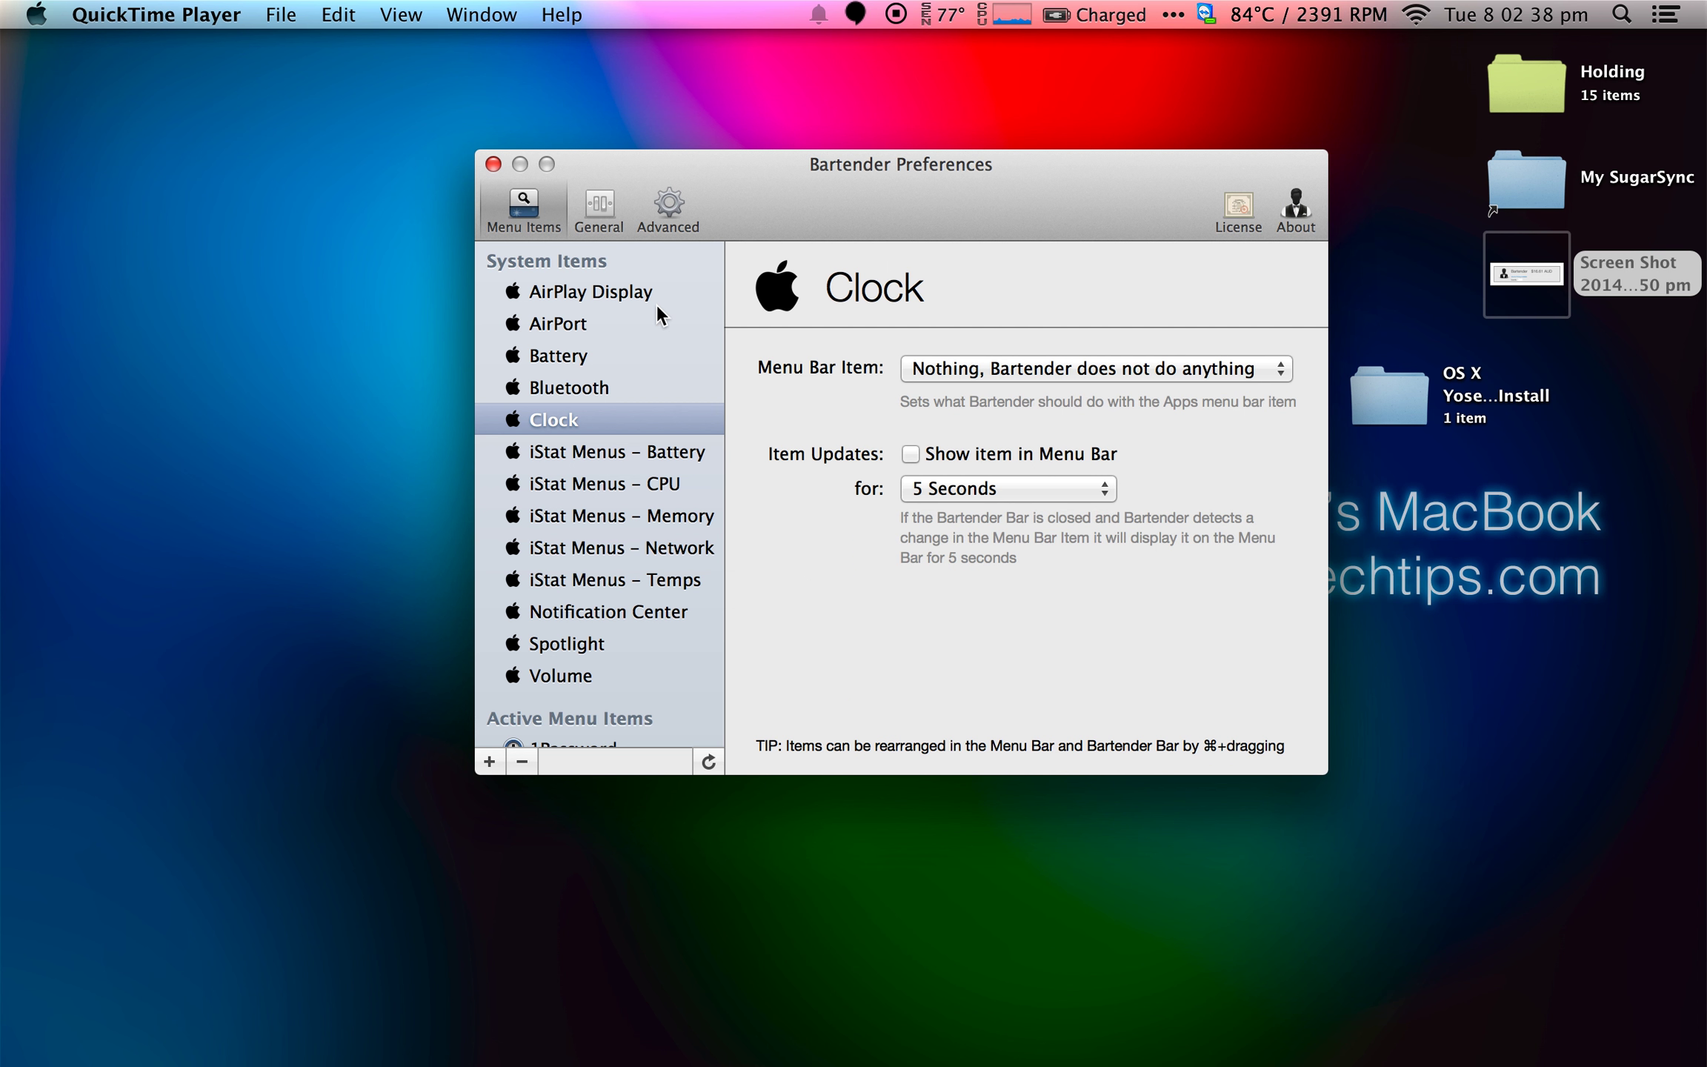
scroll(656, 307, down, 3)
scroll(658, 311, up, 4)
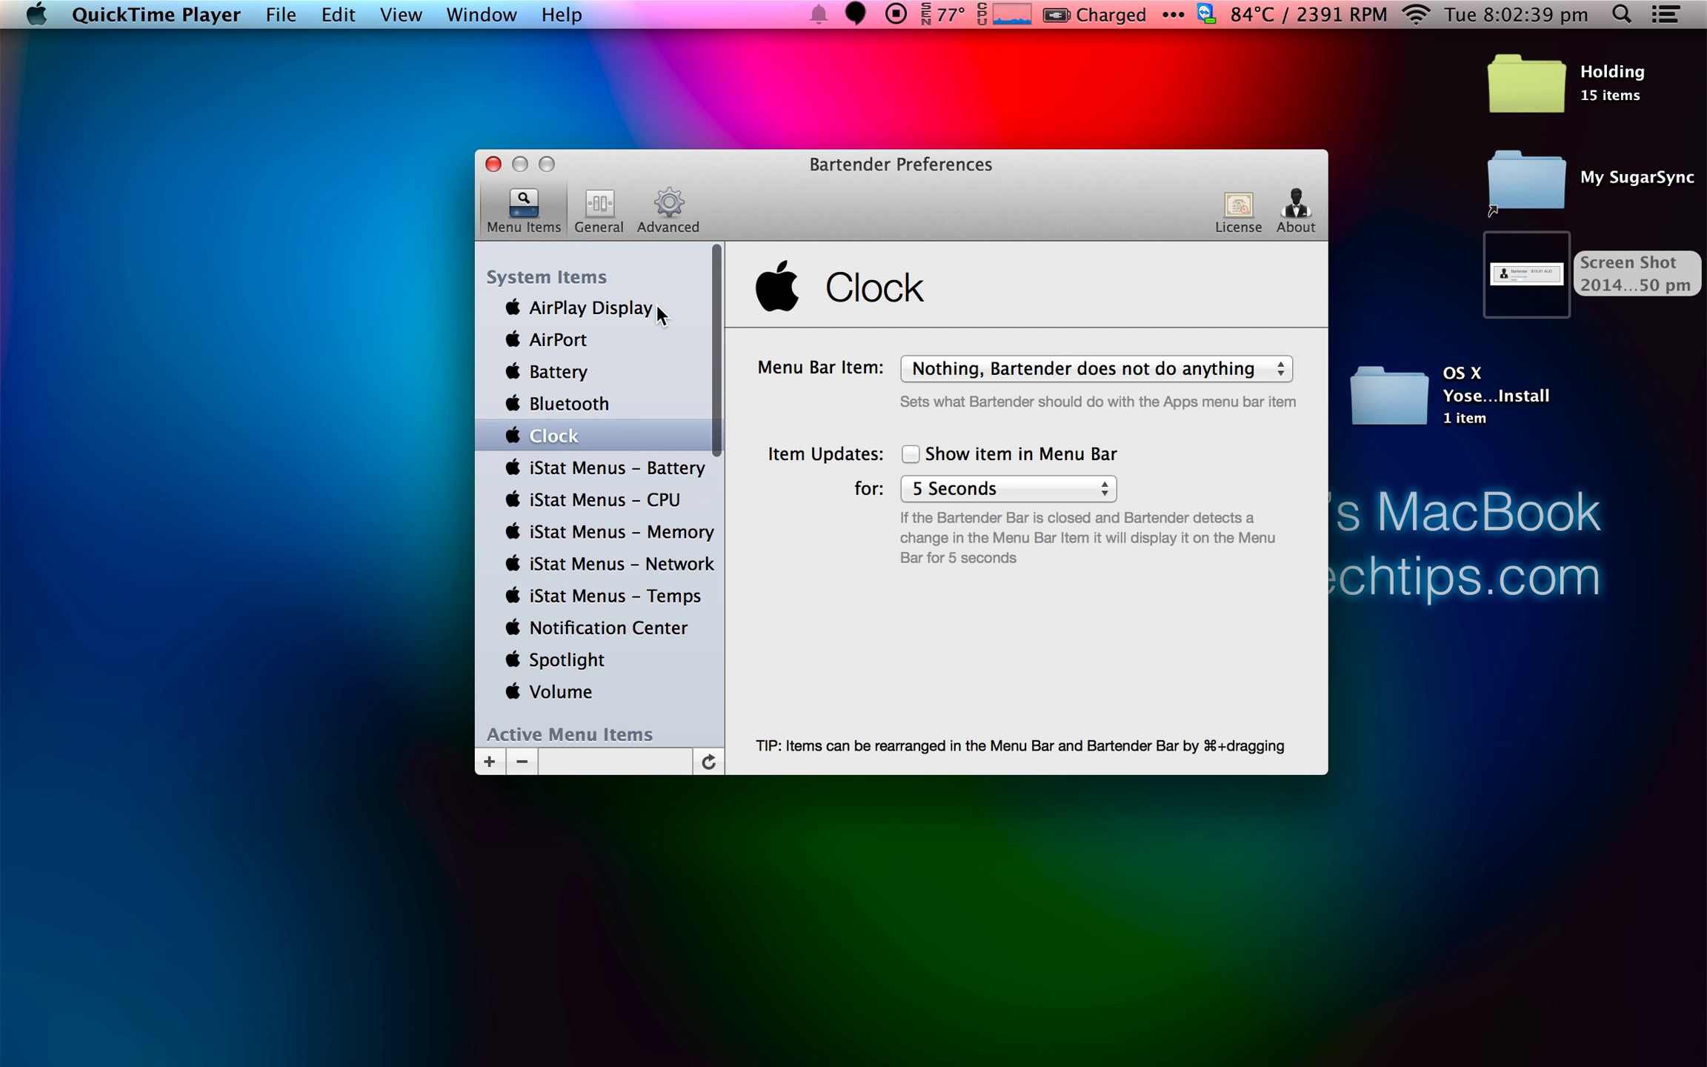
click(989, 380)
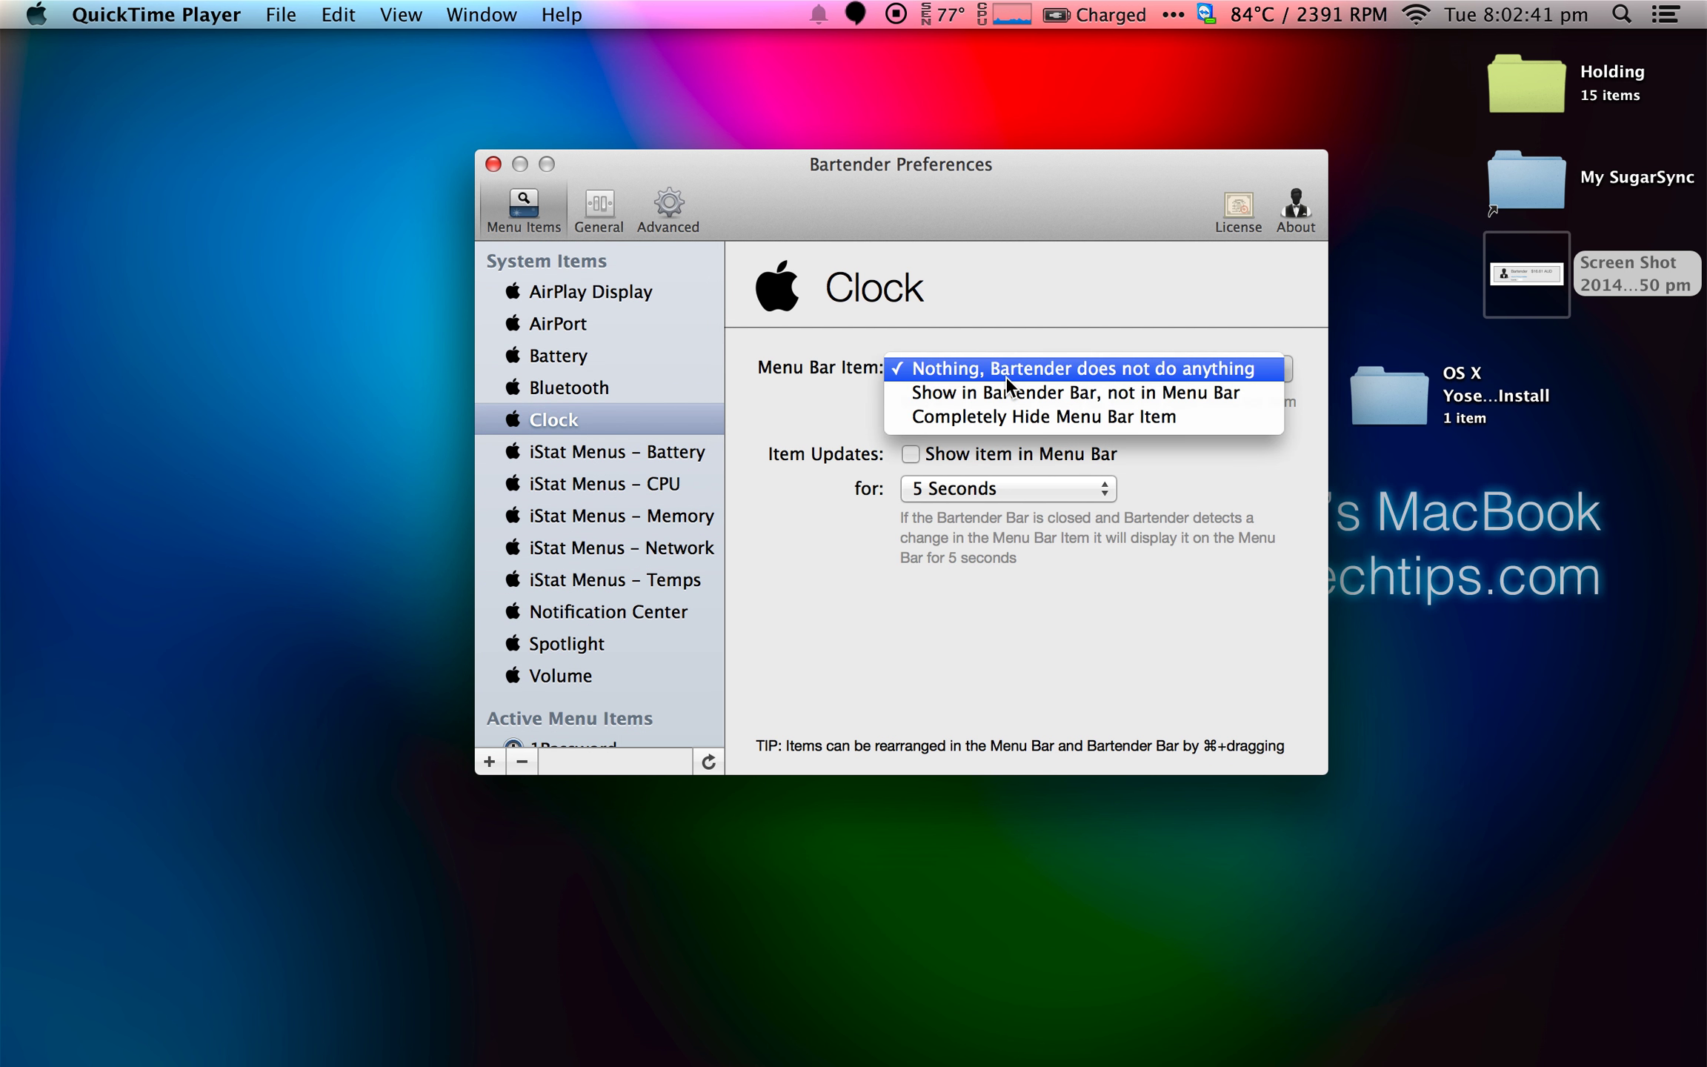
click(1051, 410)
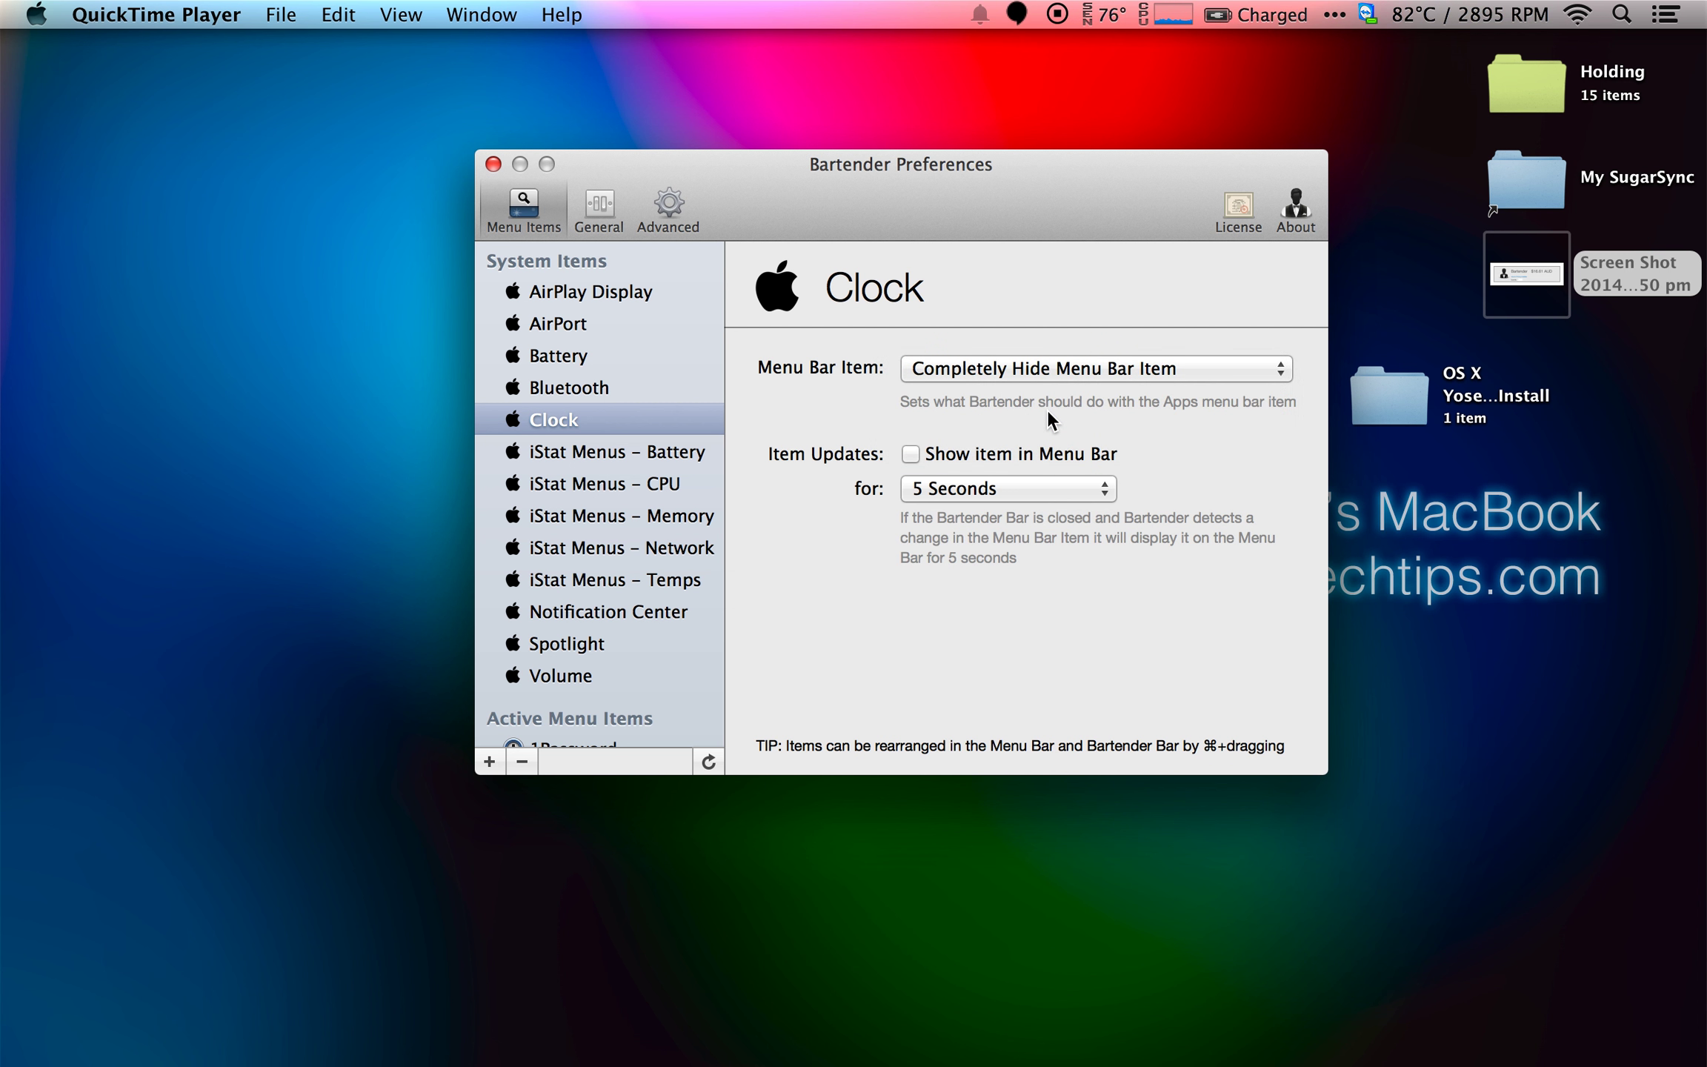
click(1007, 371)
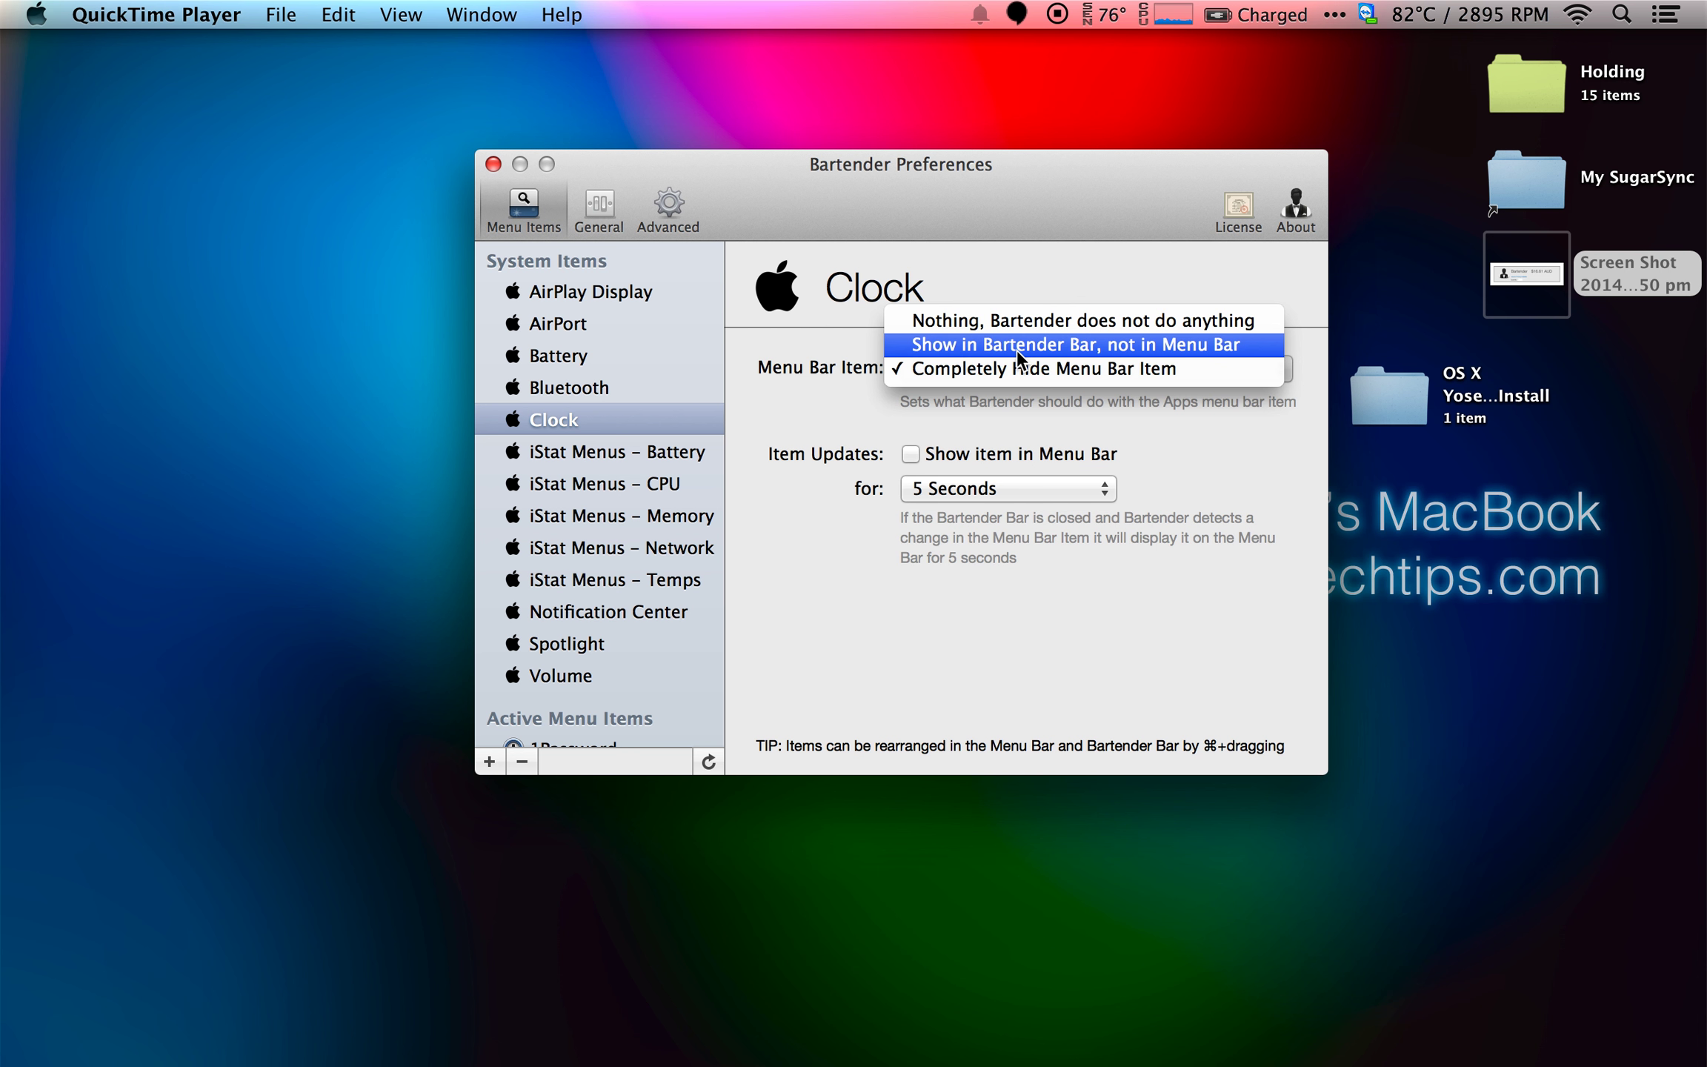
click(1019, 344)
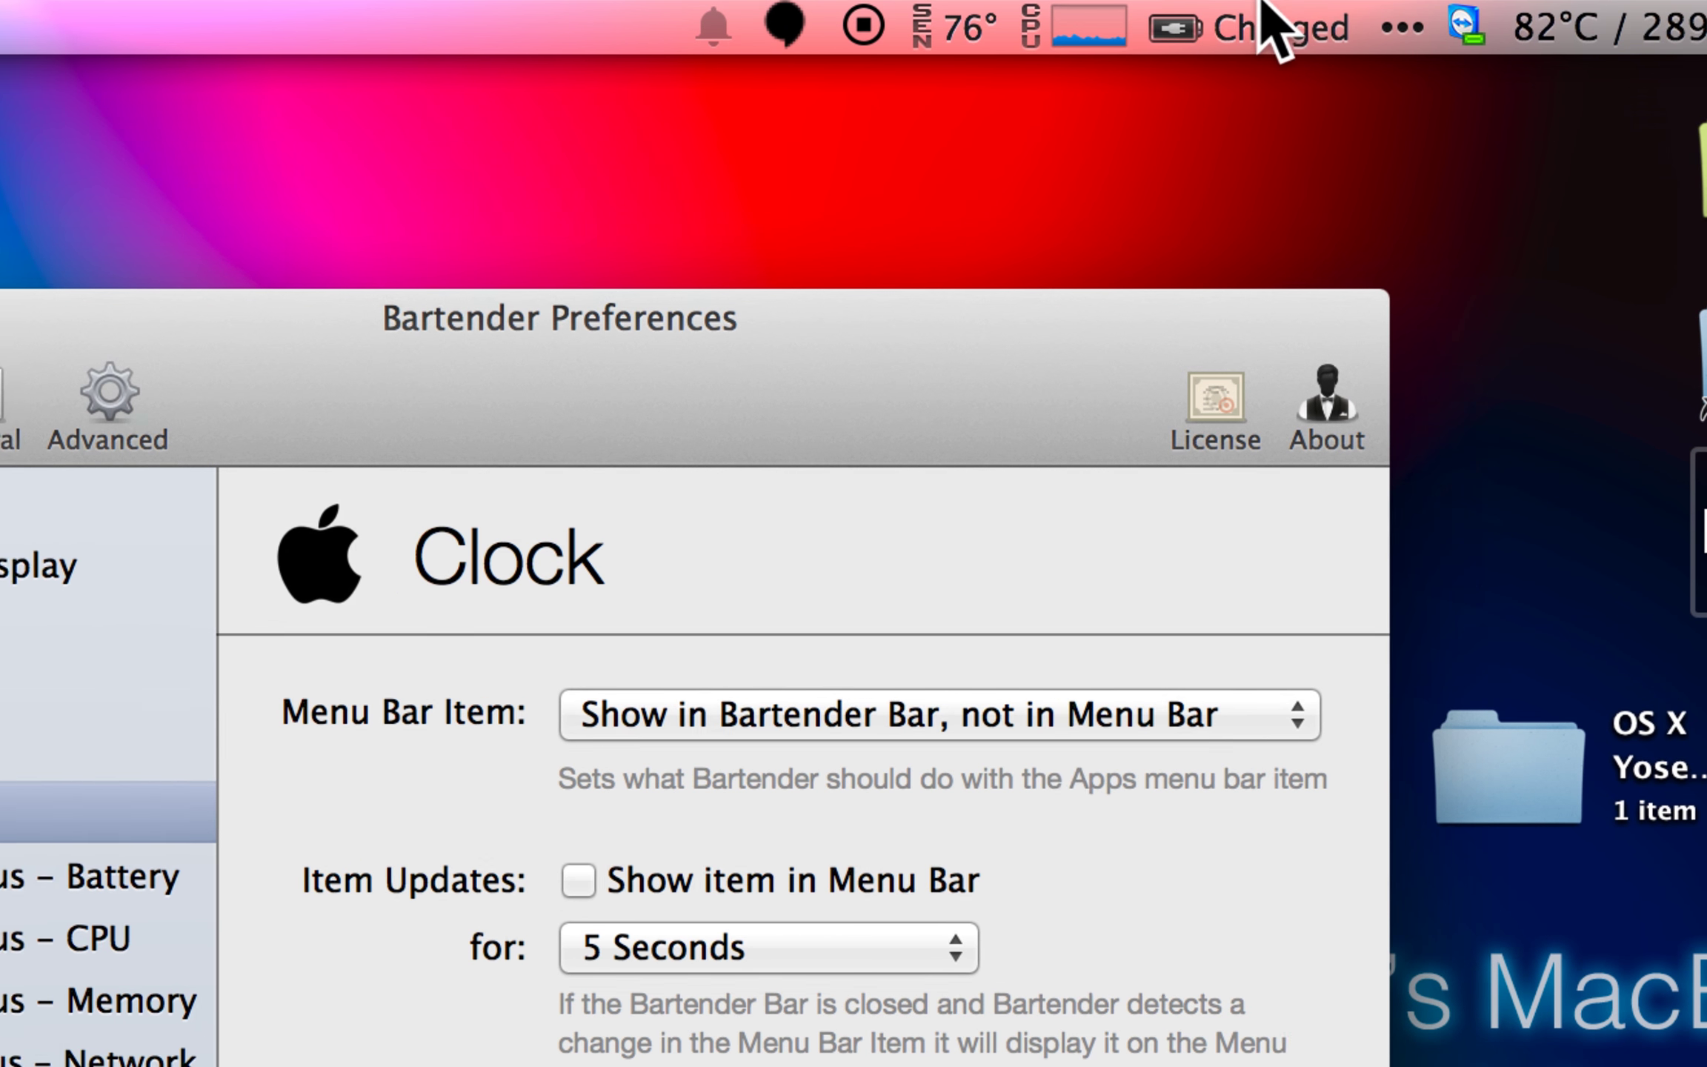
click(1308, 11)
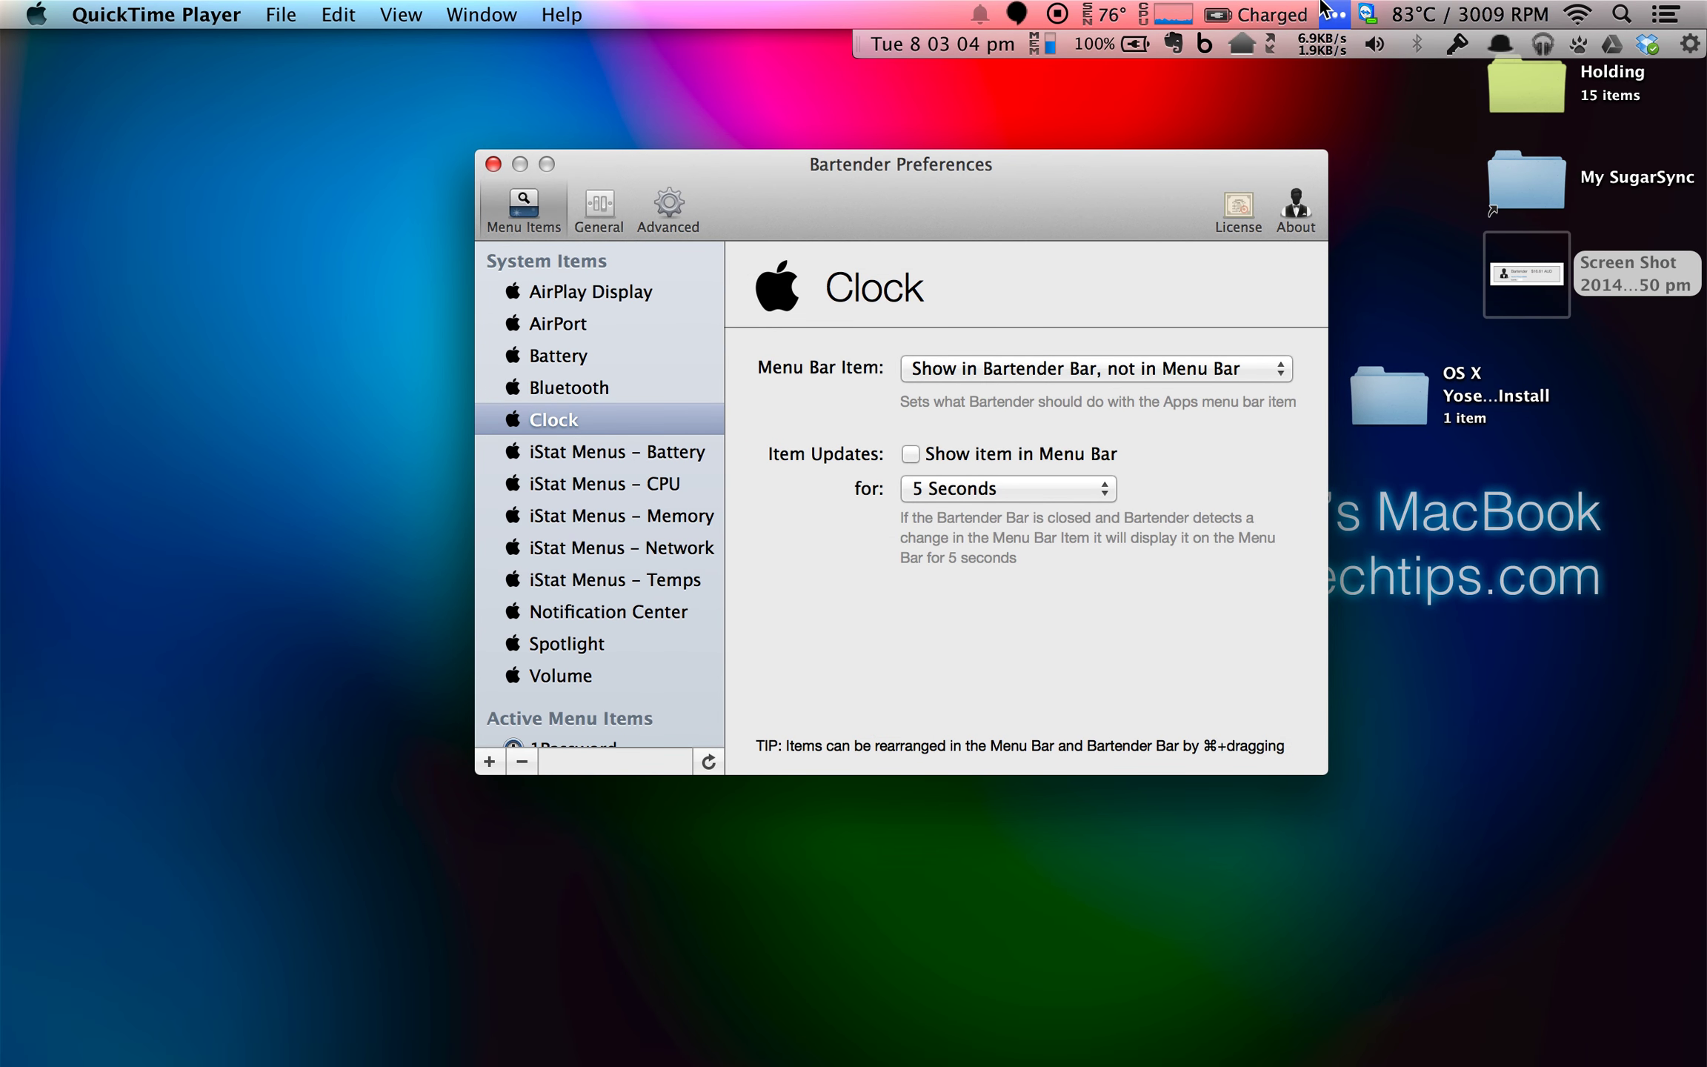
click(1312, 11)
click(1093, 378)
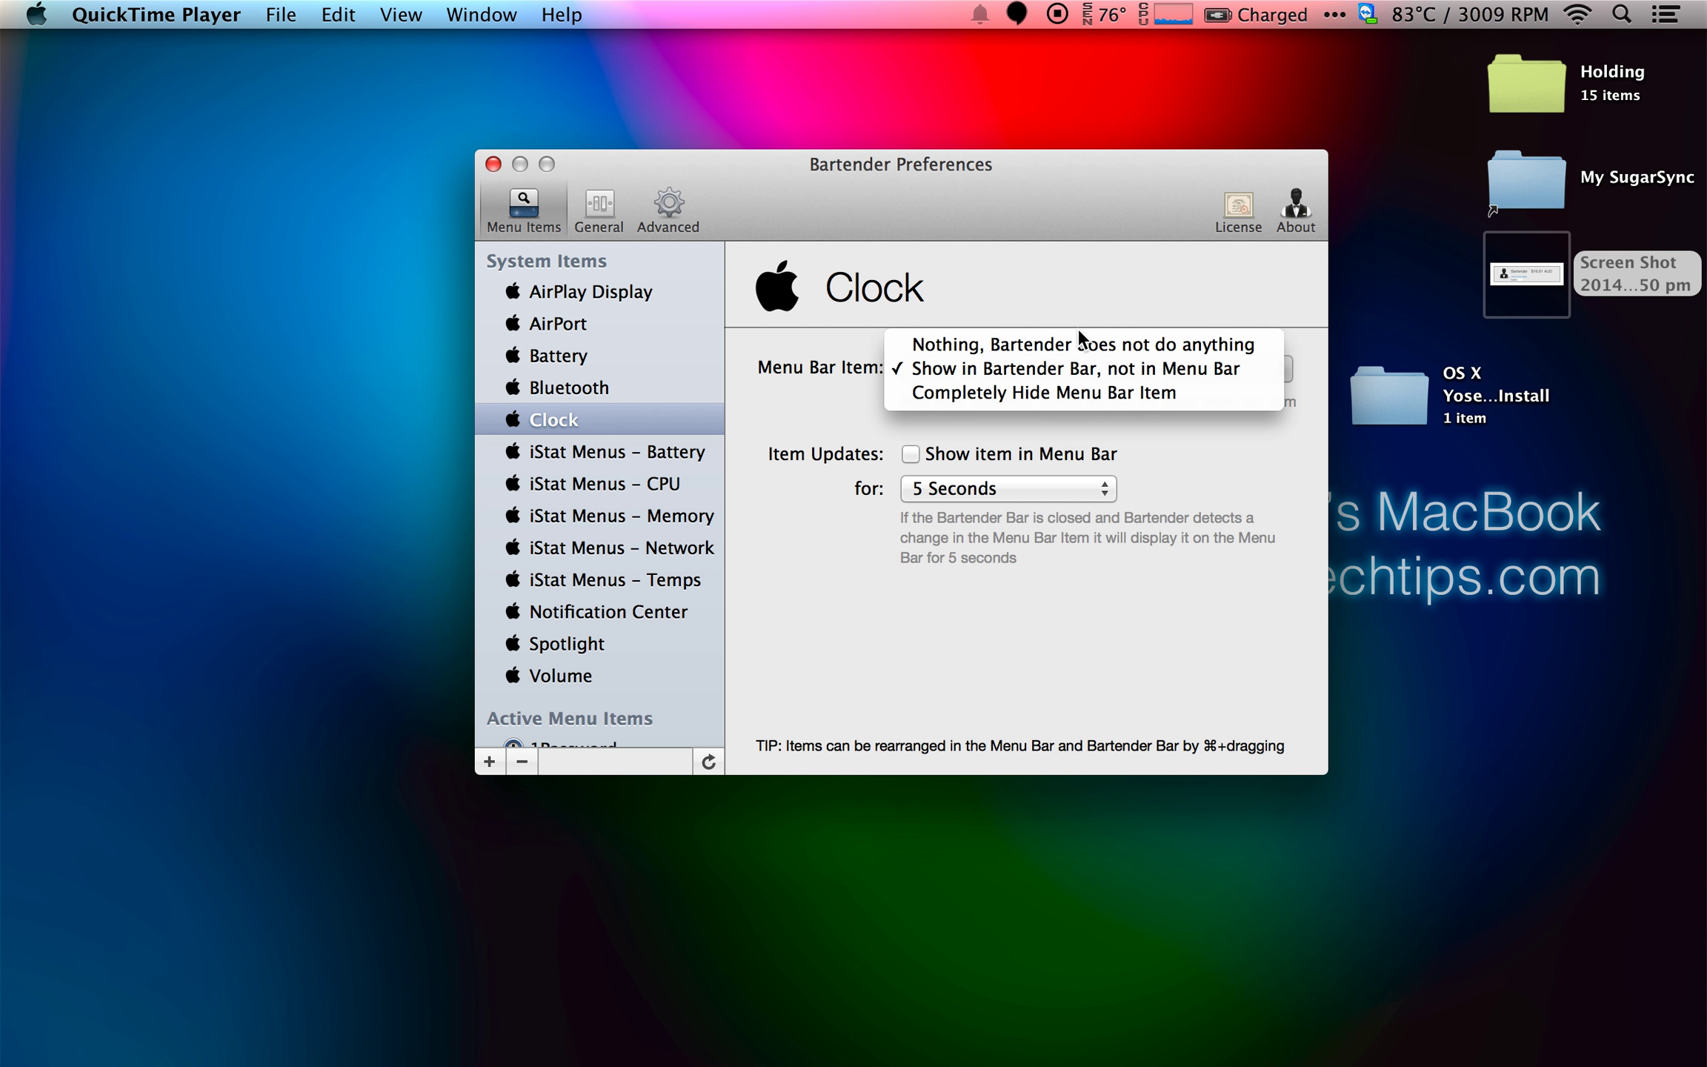
click(1081, 348)
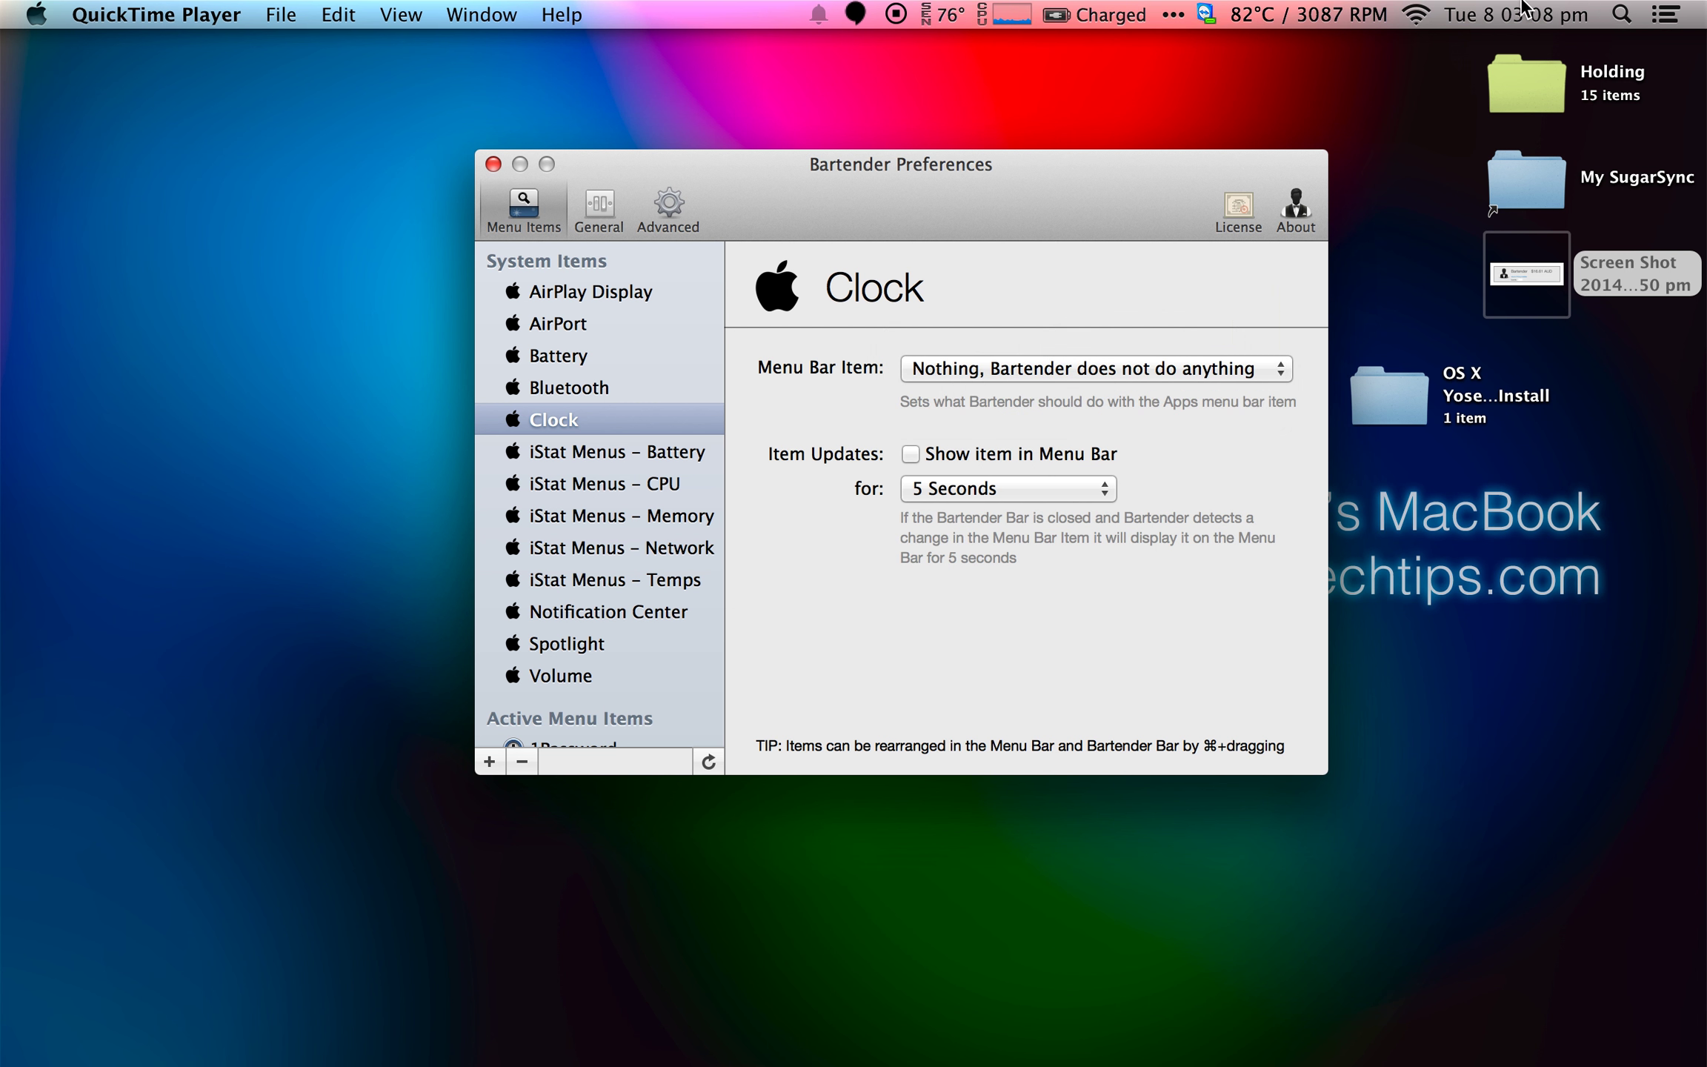
- Select 1Password under Active Menu Items and leave its update duration at 5 Seconds
scroll(583, 509, down, 5)
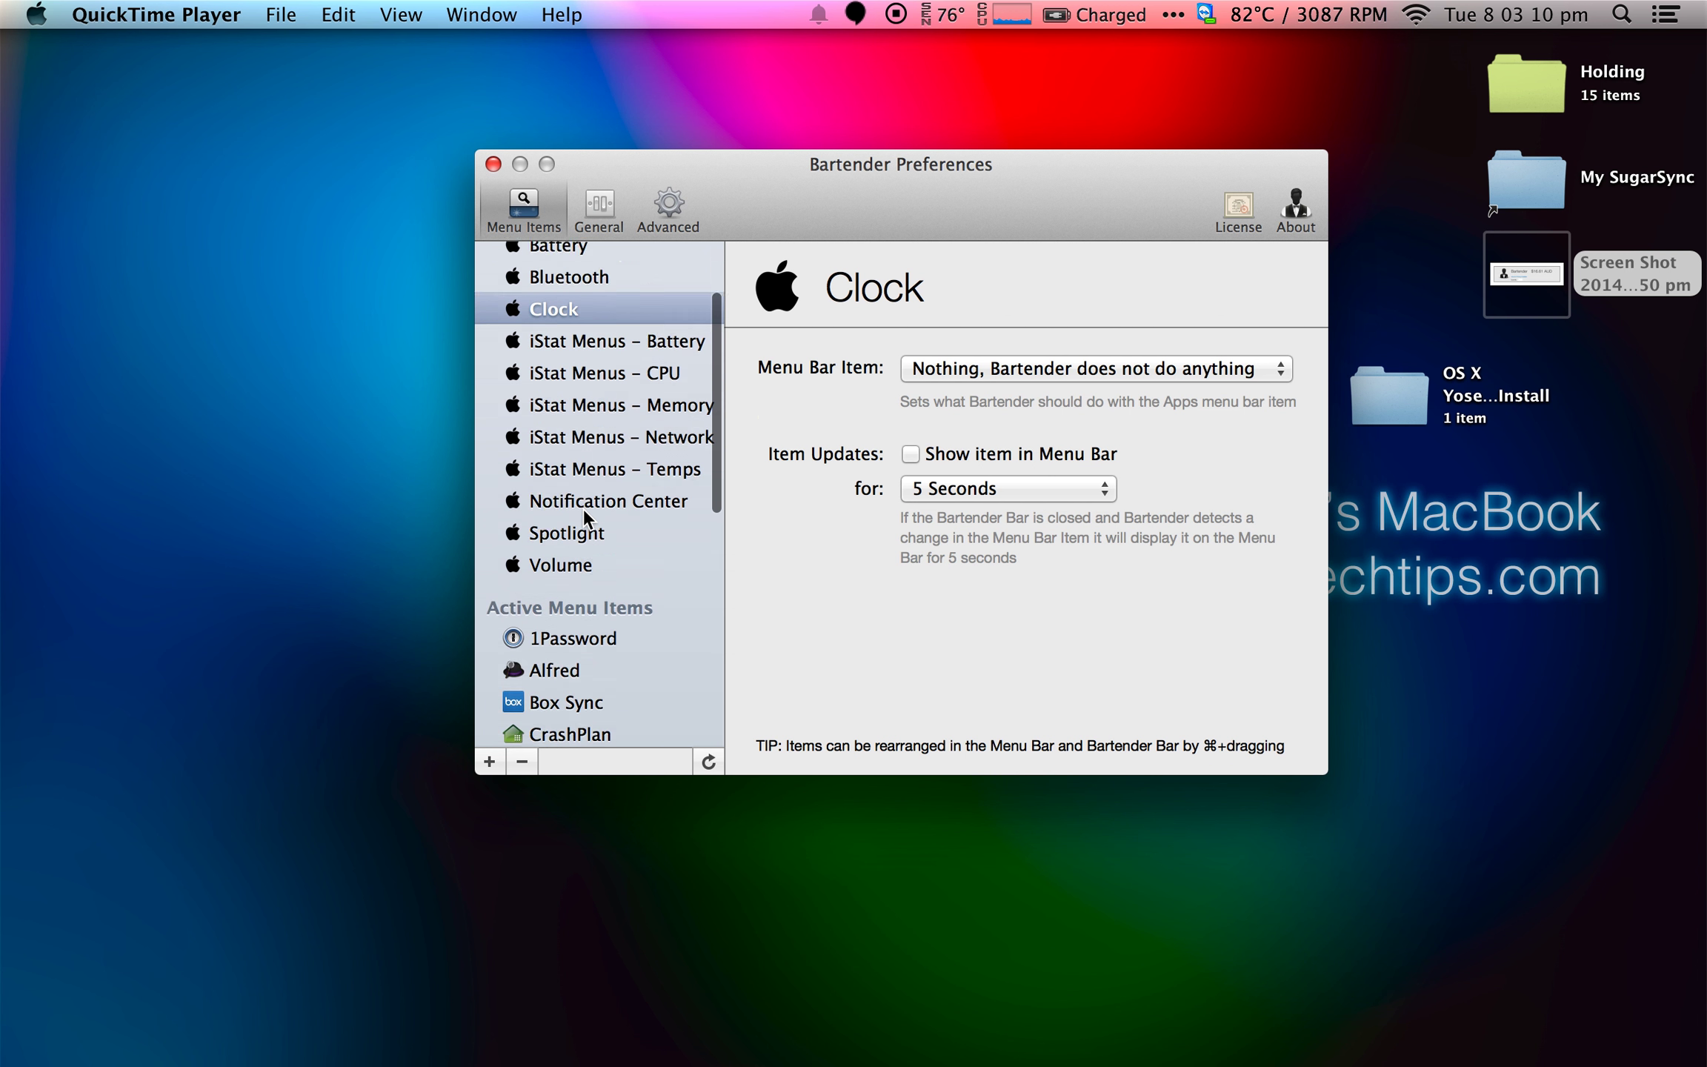
scroll(583, 508, down, 5)
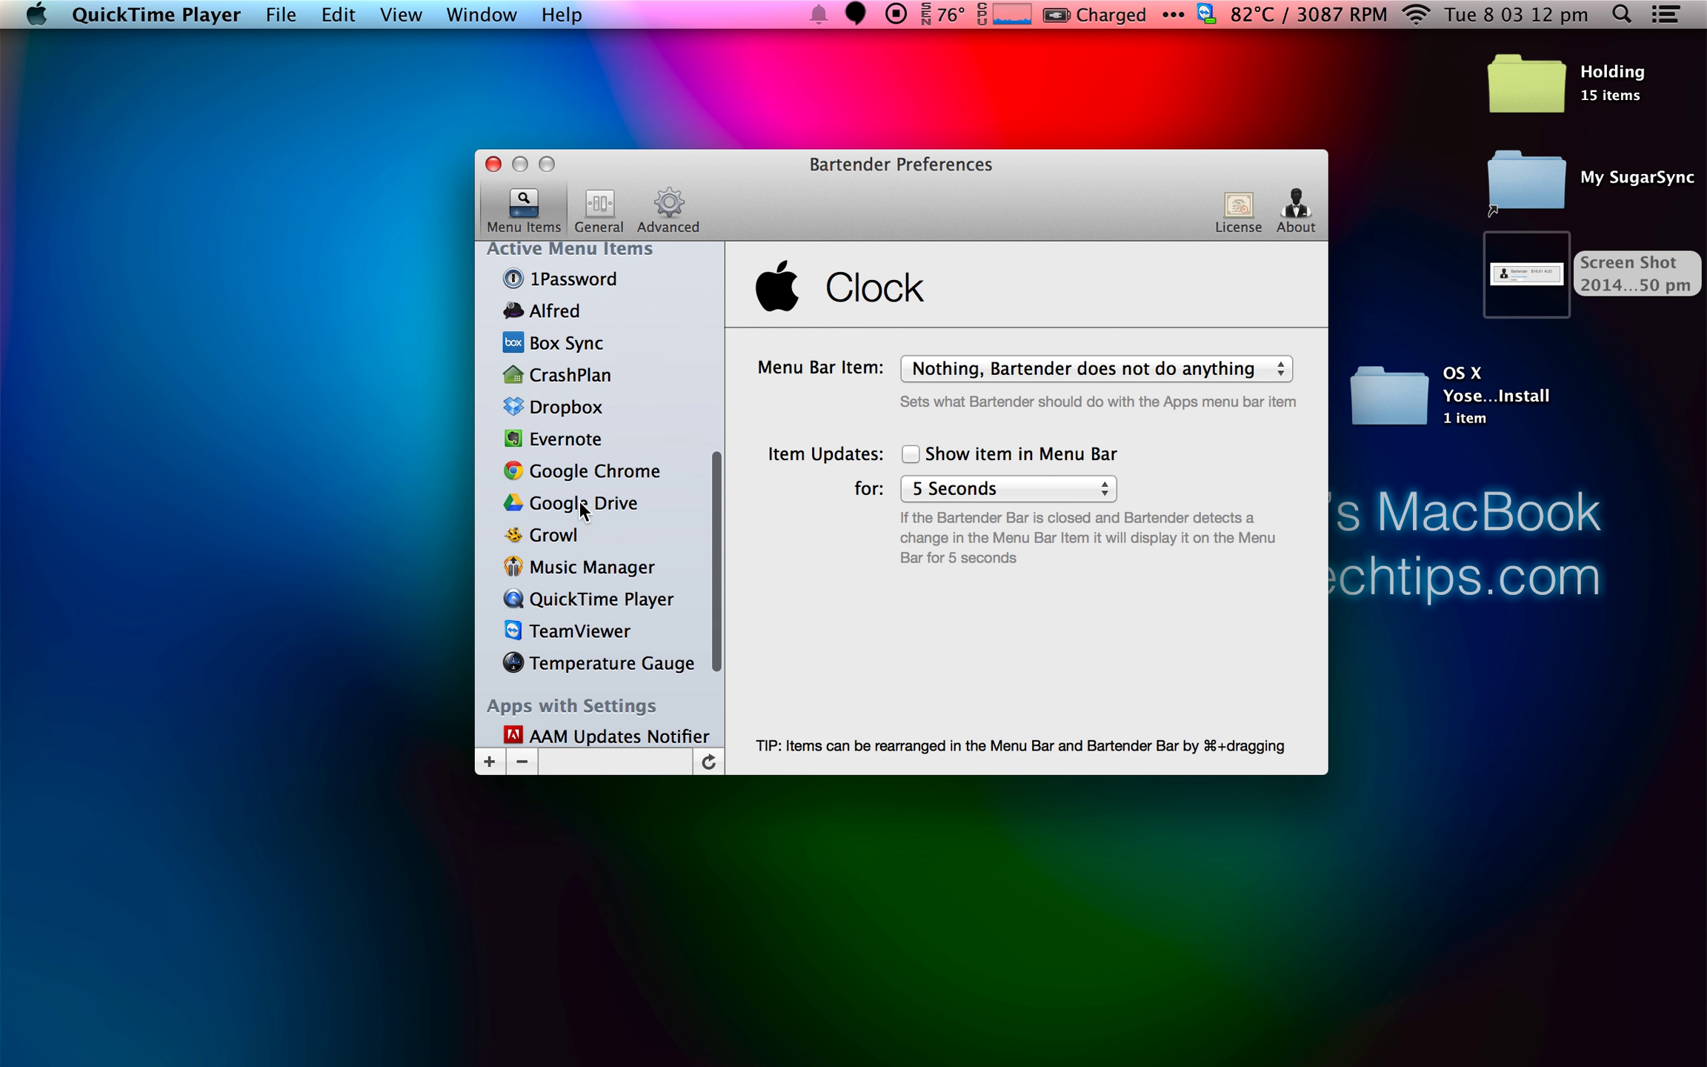
scroll(564, 312, up, 2)
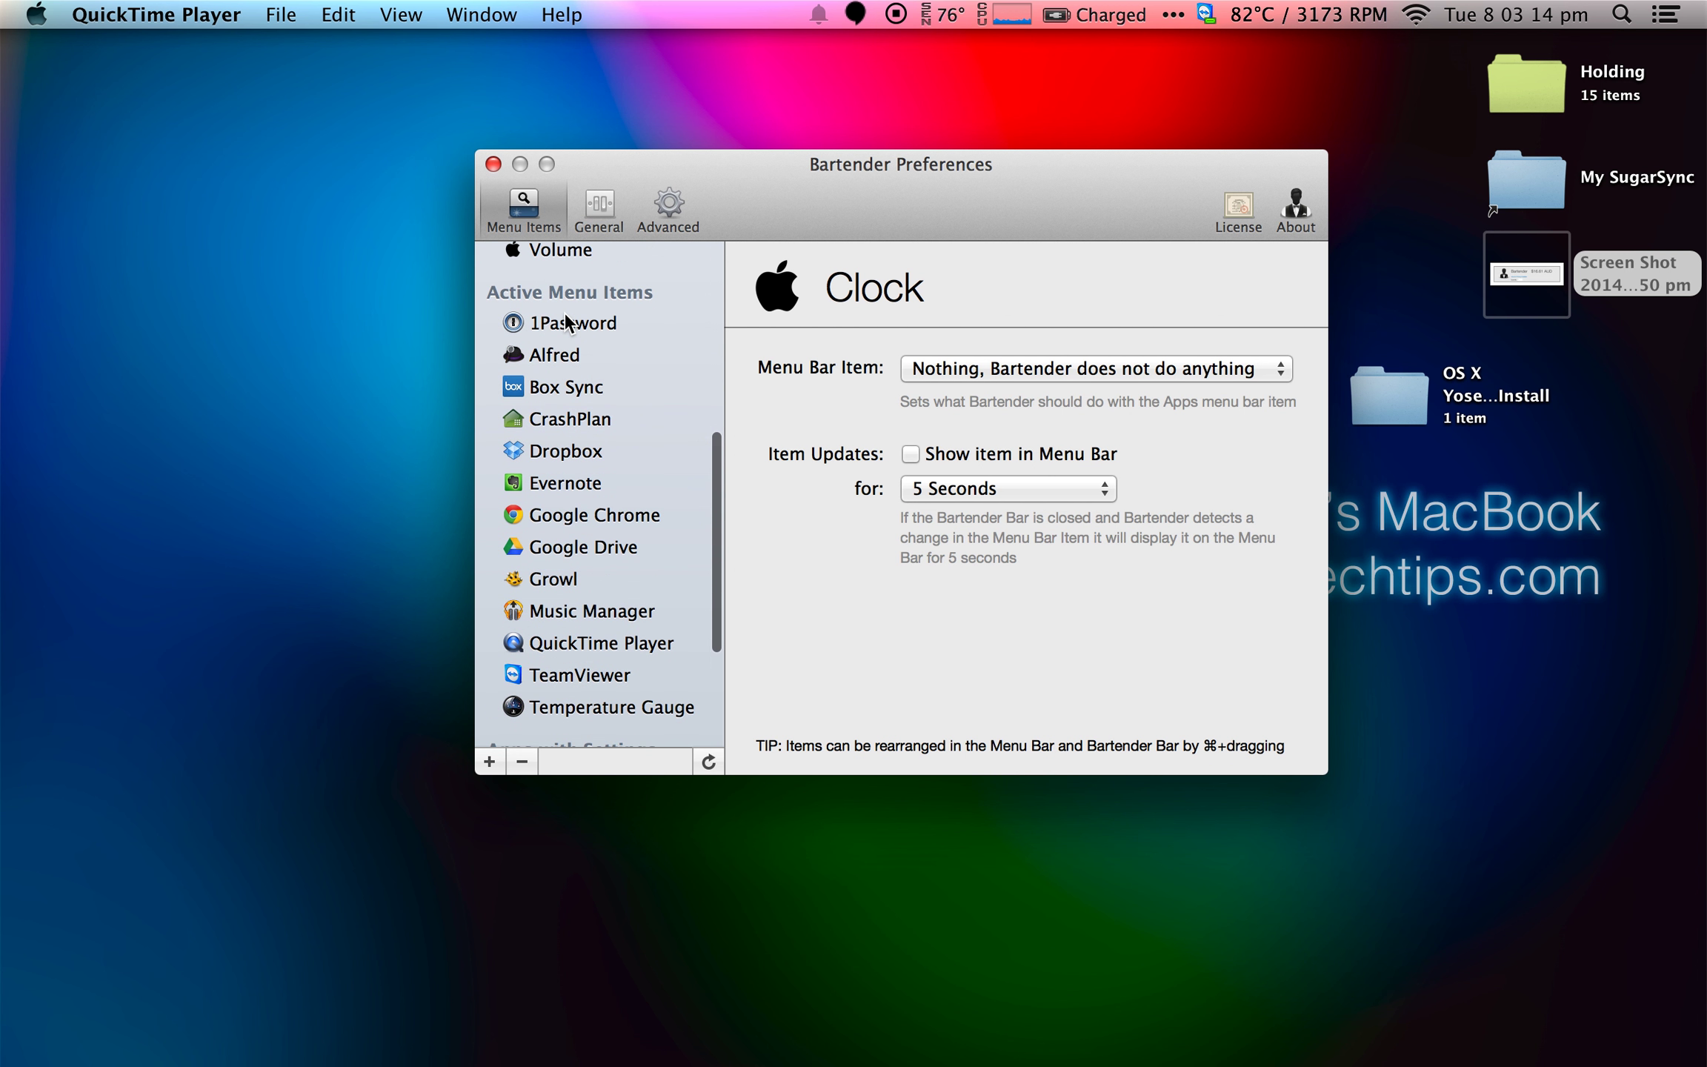
scroll(564, 311, down, 1)
click(563, 310)
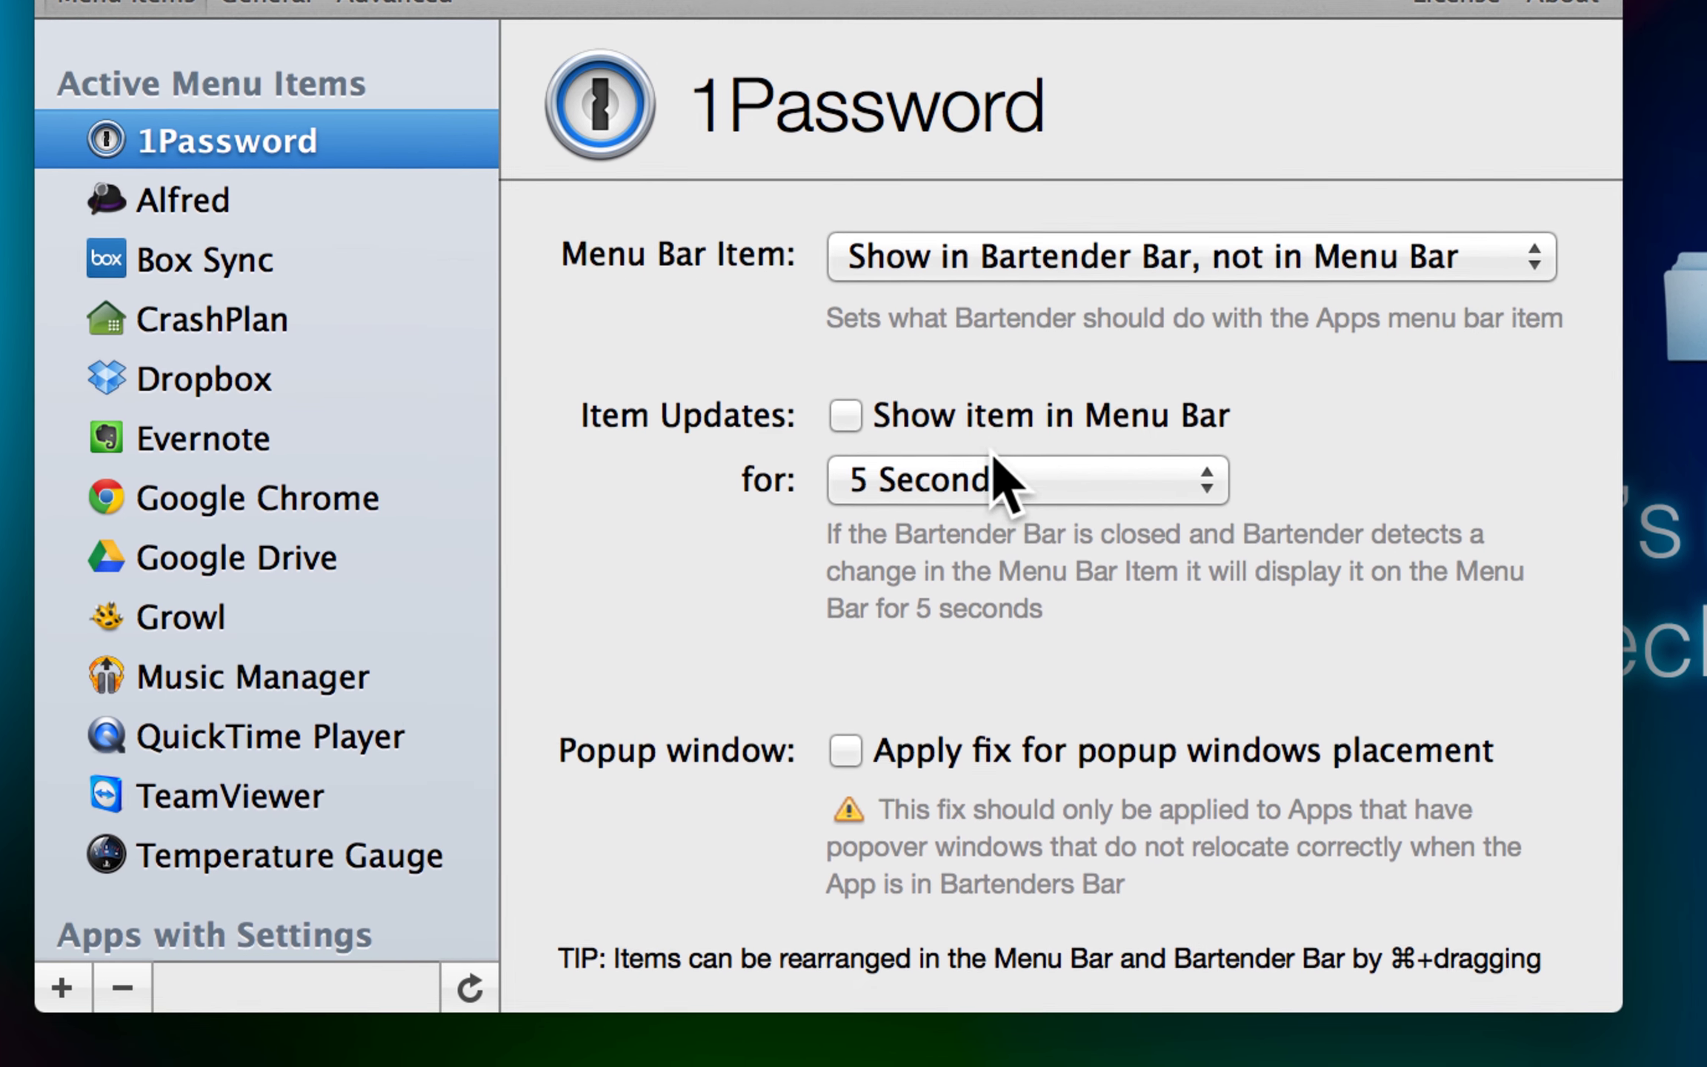
click(986, 500)
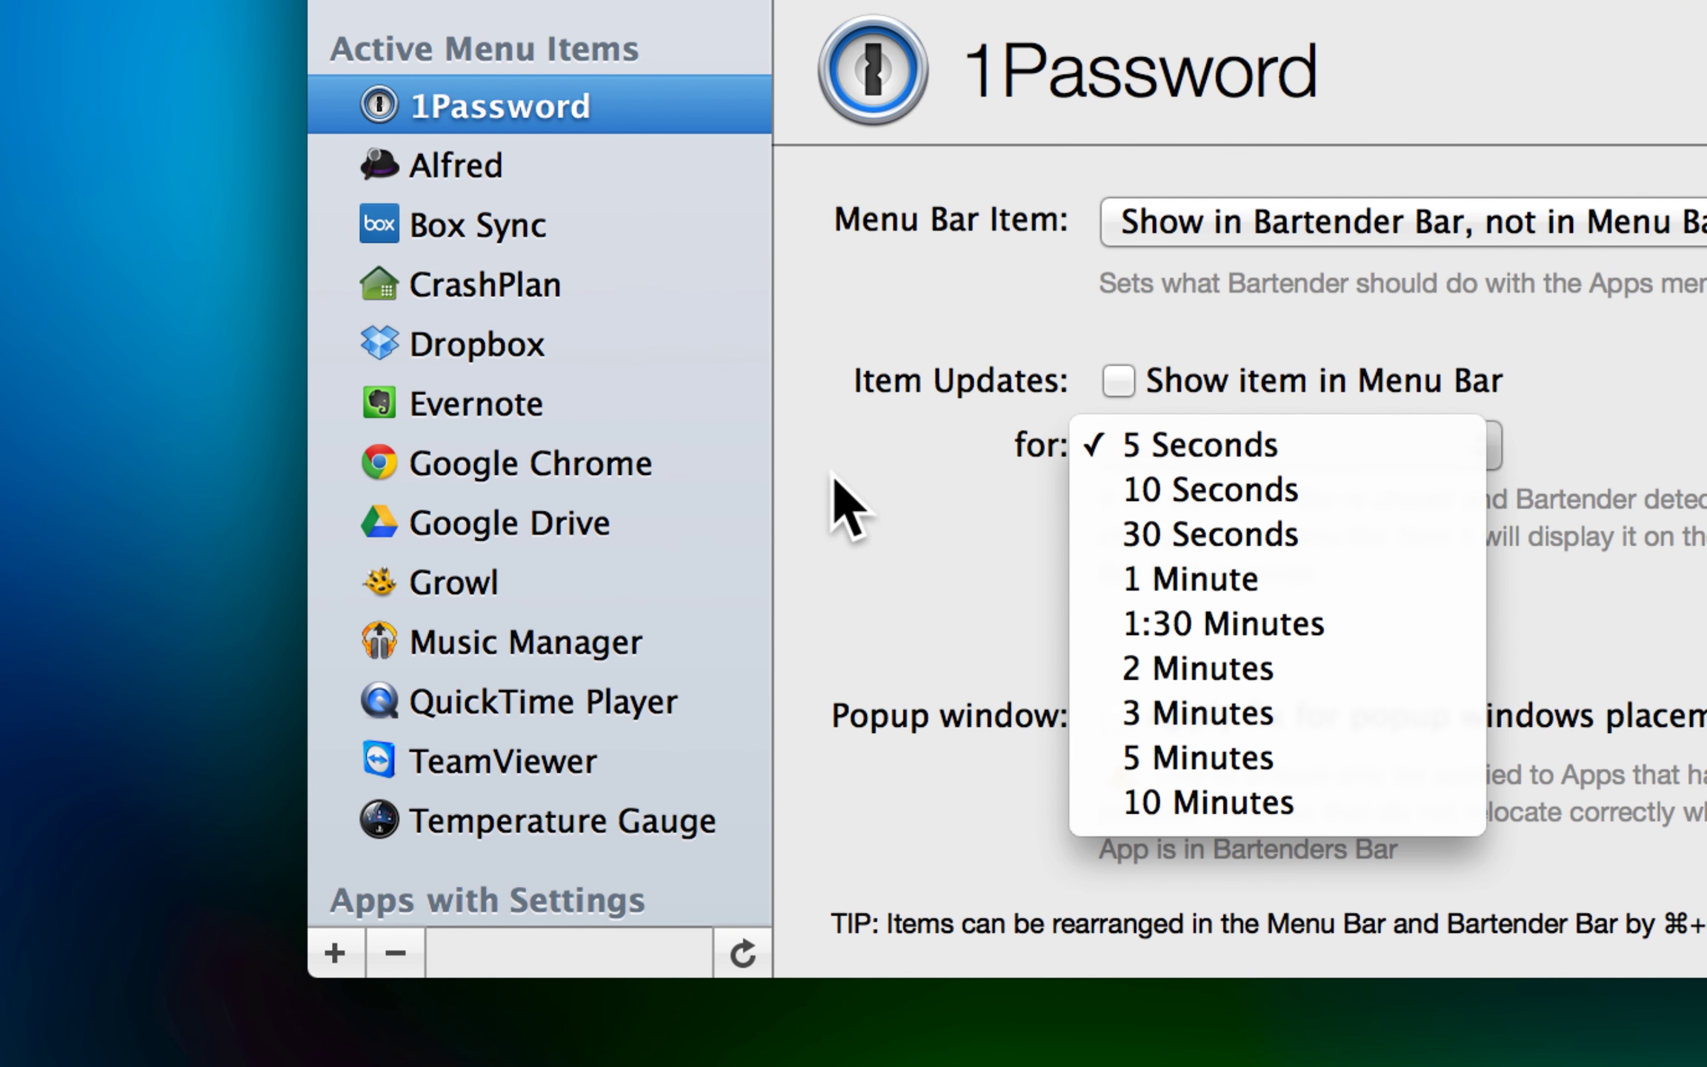
click(608, 286)
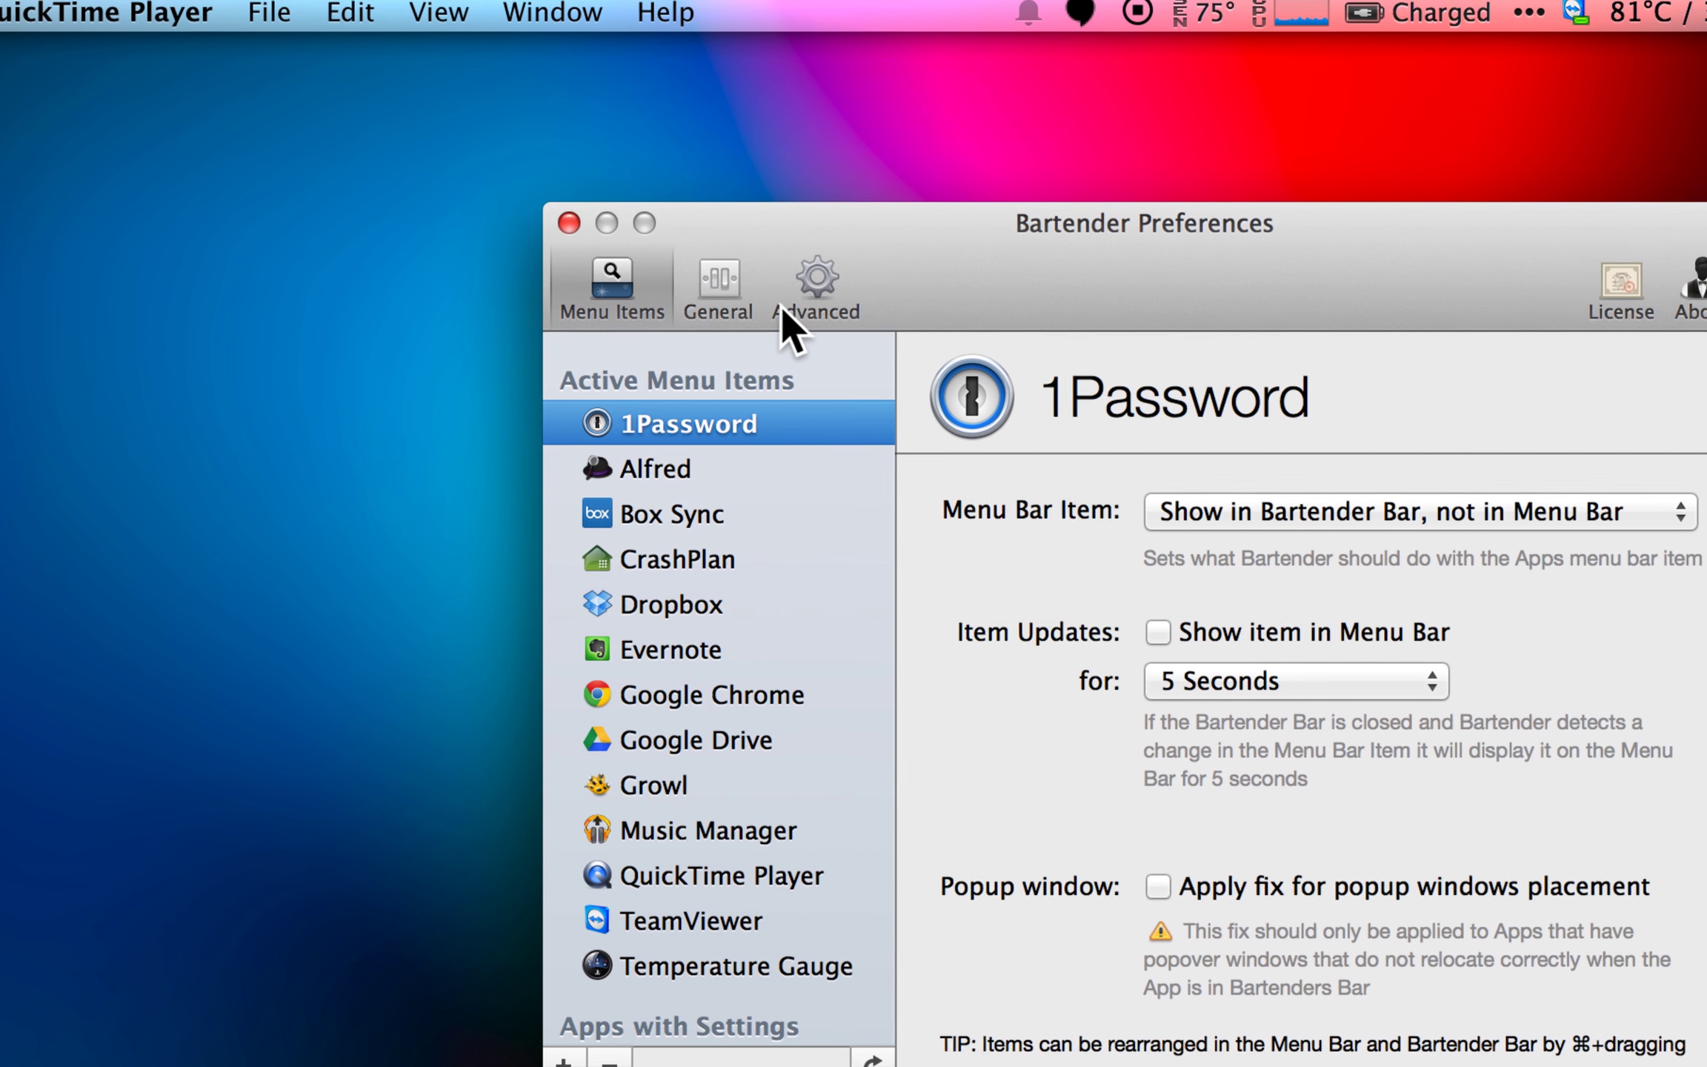
- Show the General preferences and move the window to the top right and back to centre
click(384, 19)
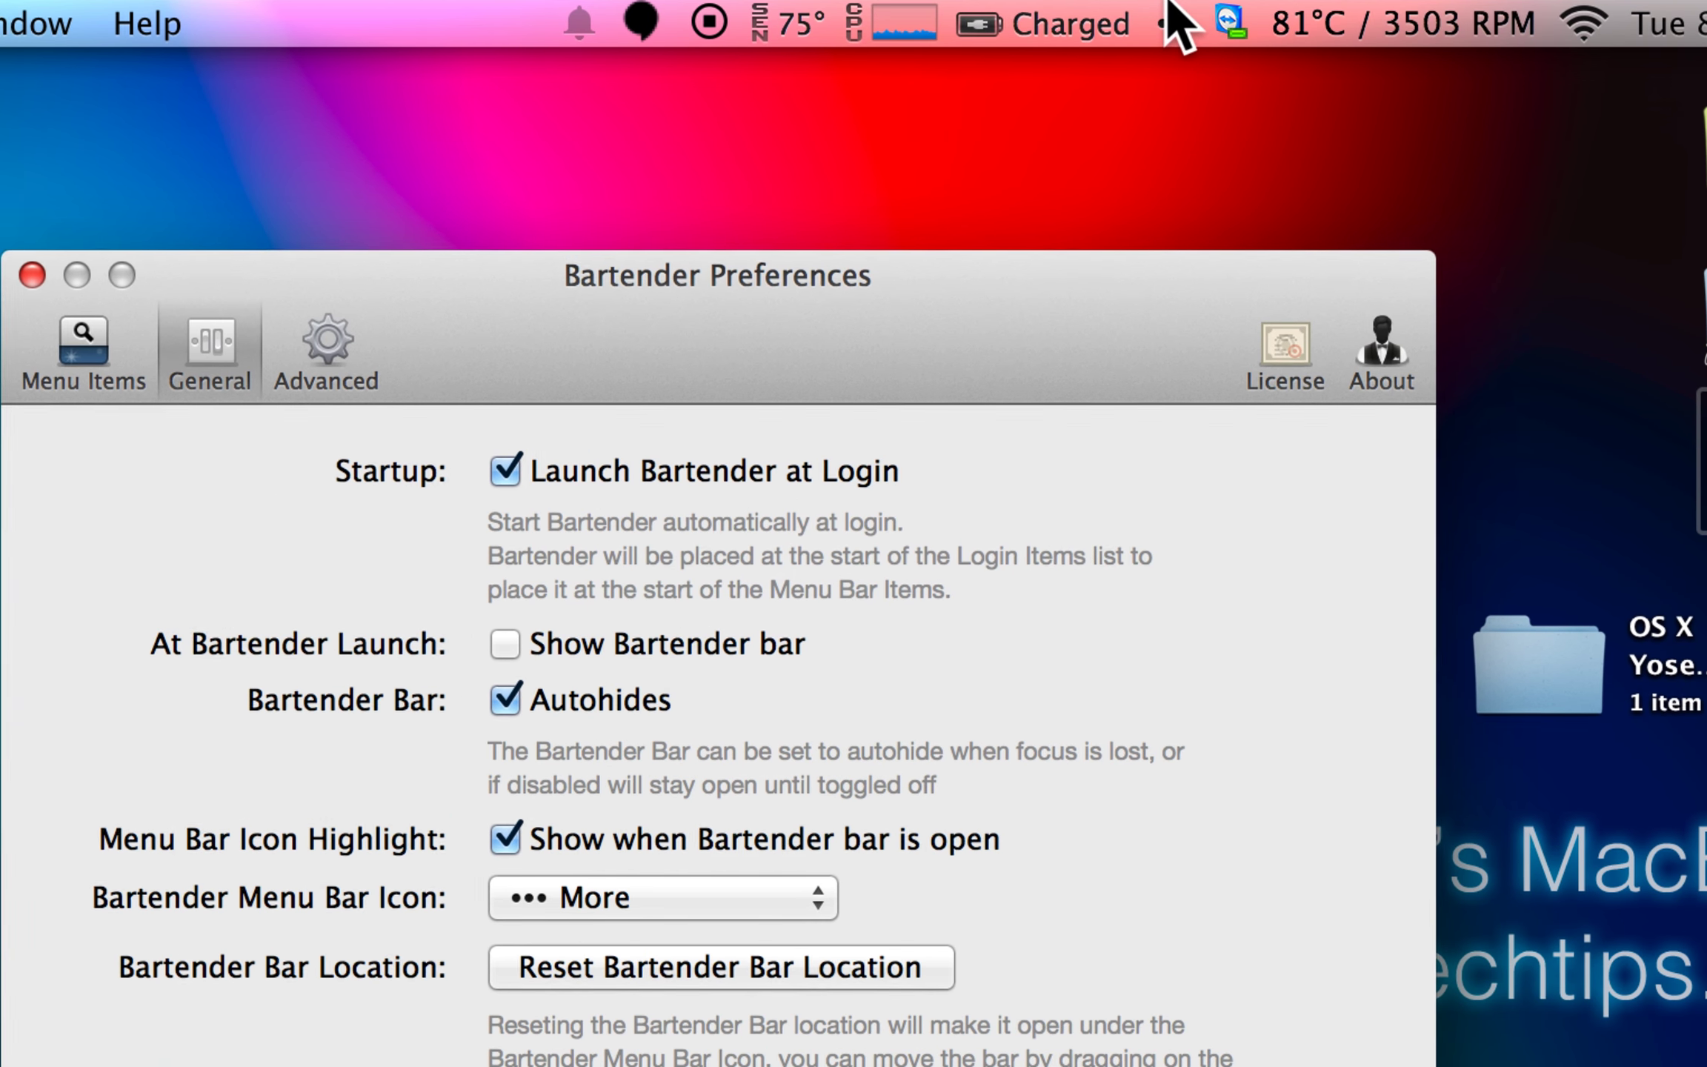
click(1174, 12)
drag(1002, 336, 1545, 10)
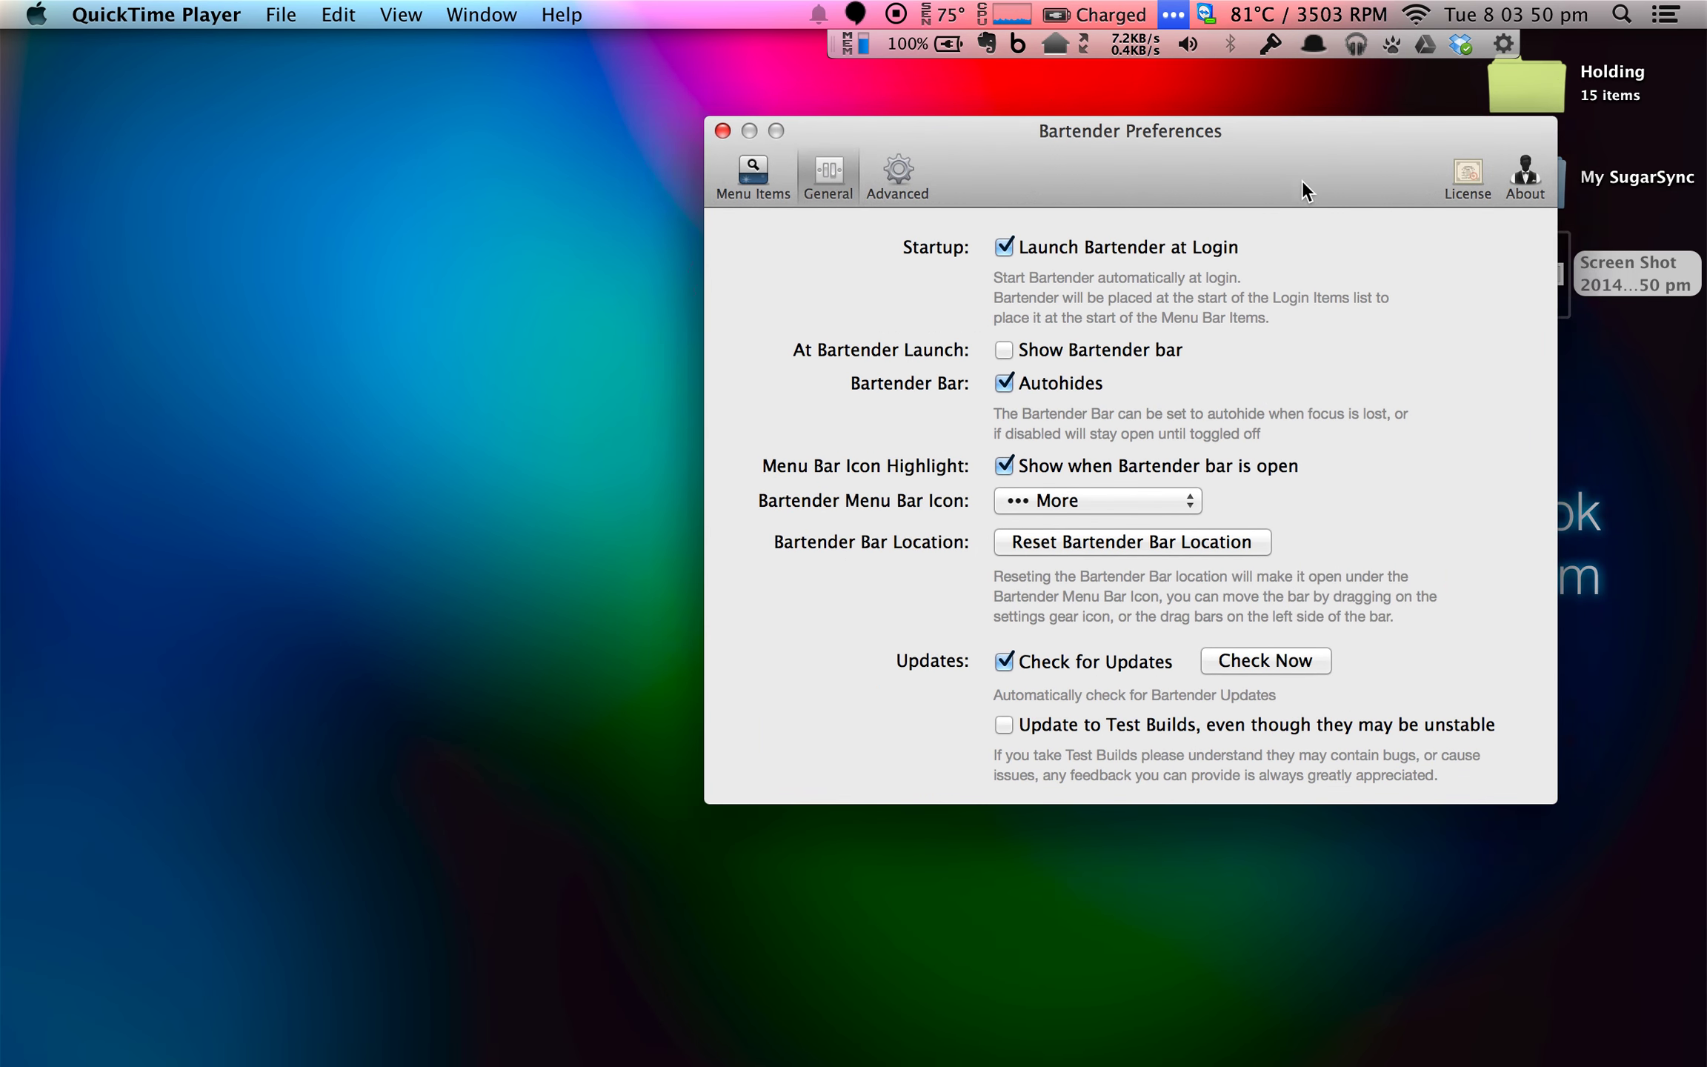
drag(1394, 6, 1101, 284)
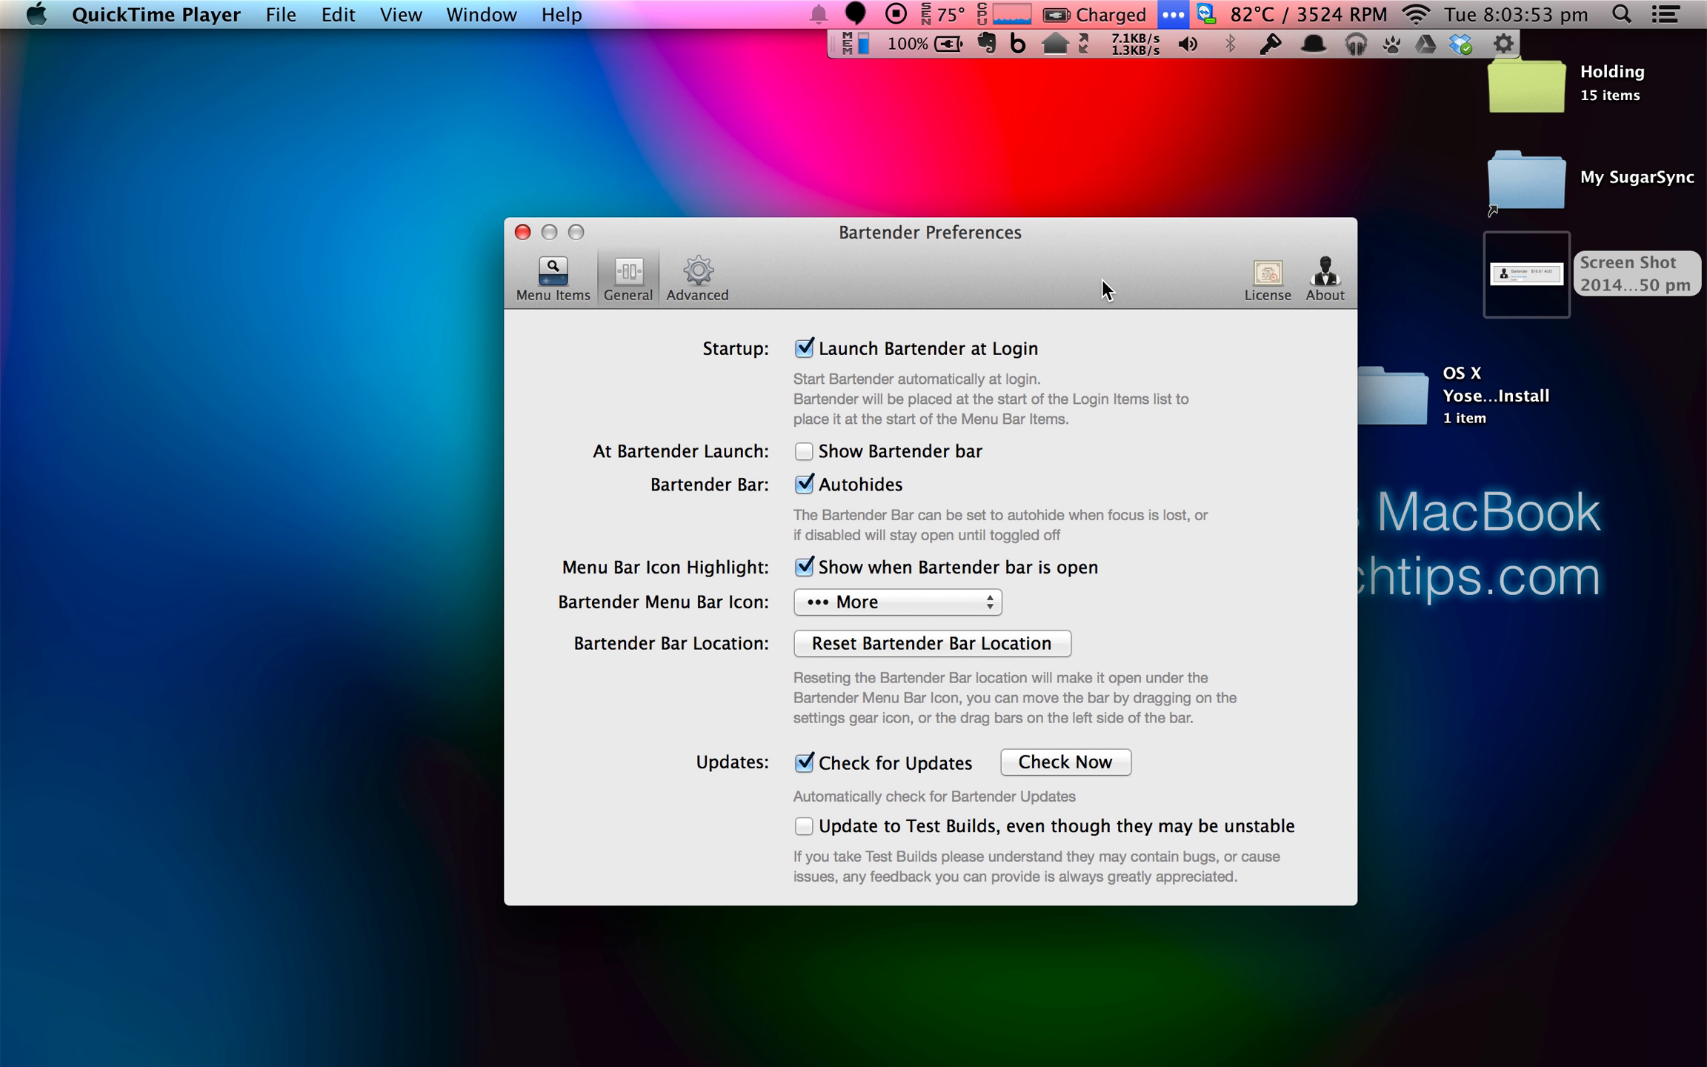
click(1176, 9)
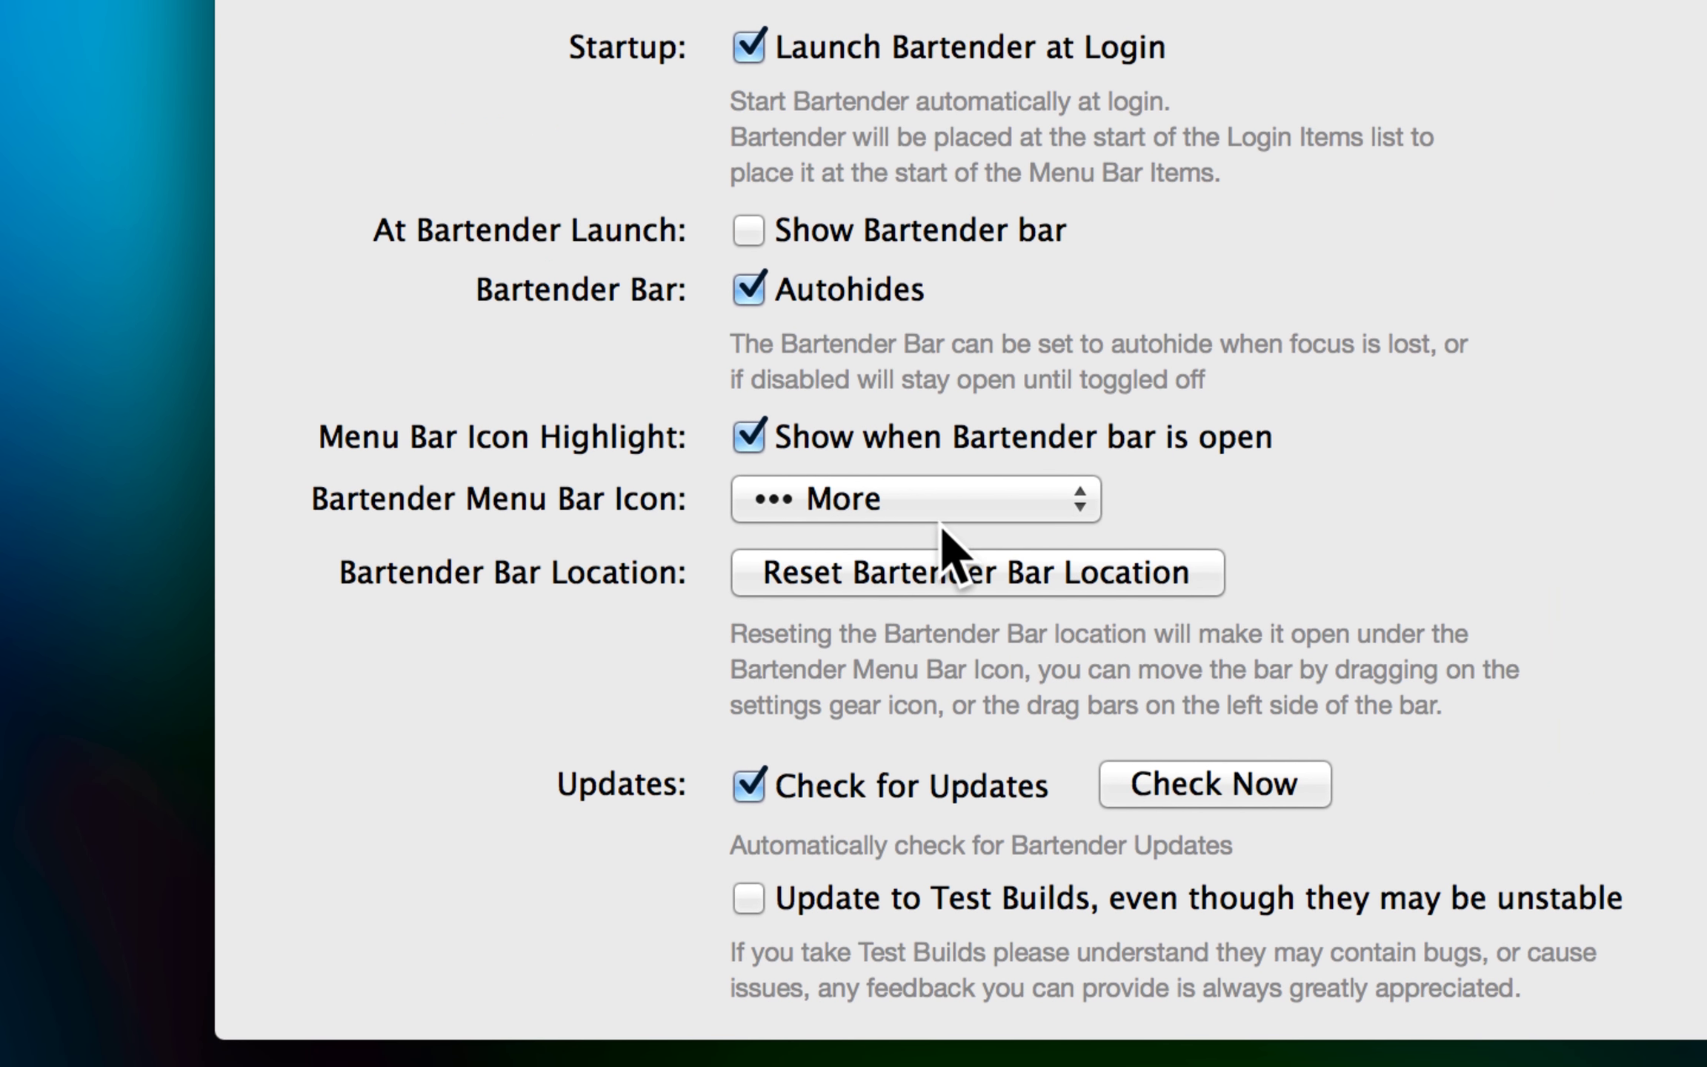
click(895, 387)
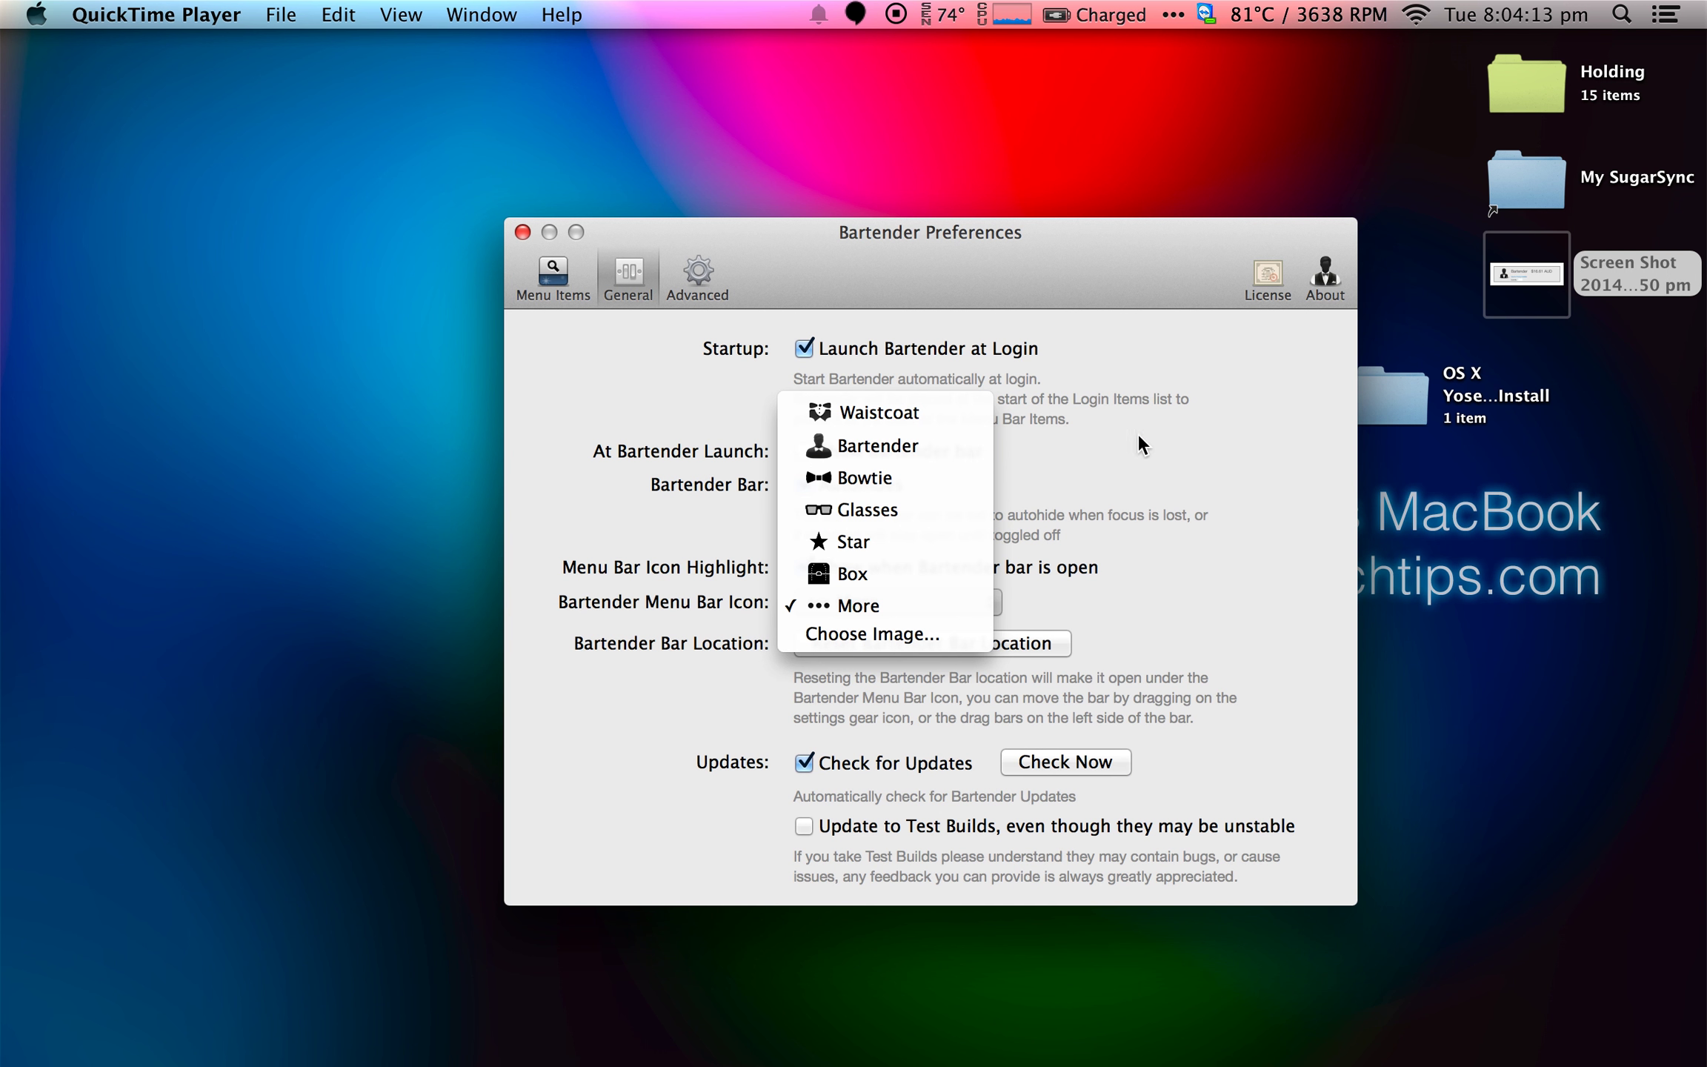
click(1314, 329)
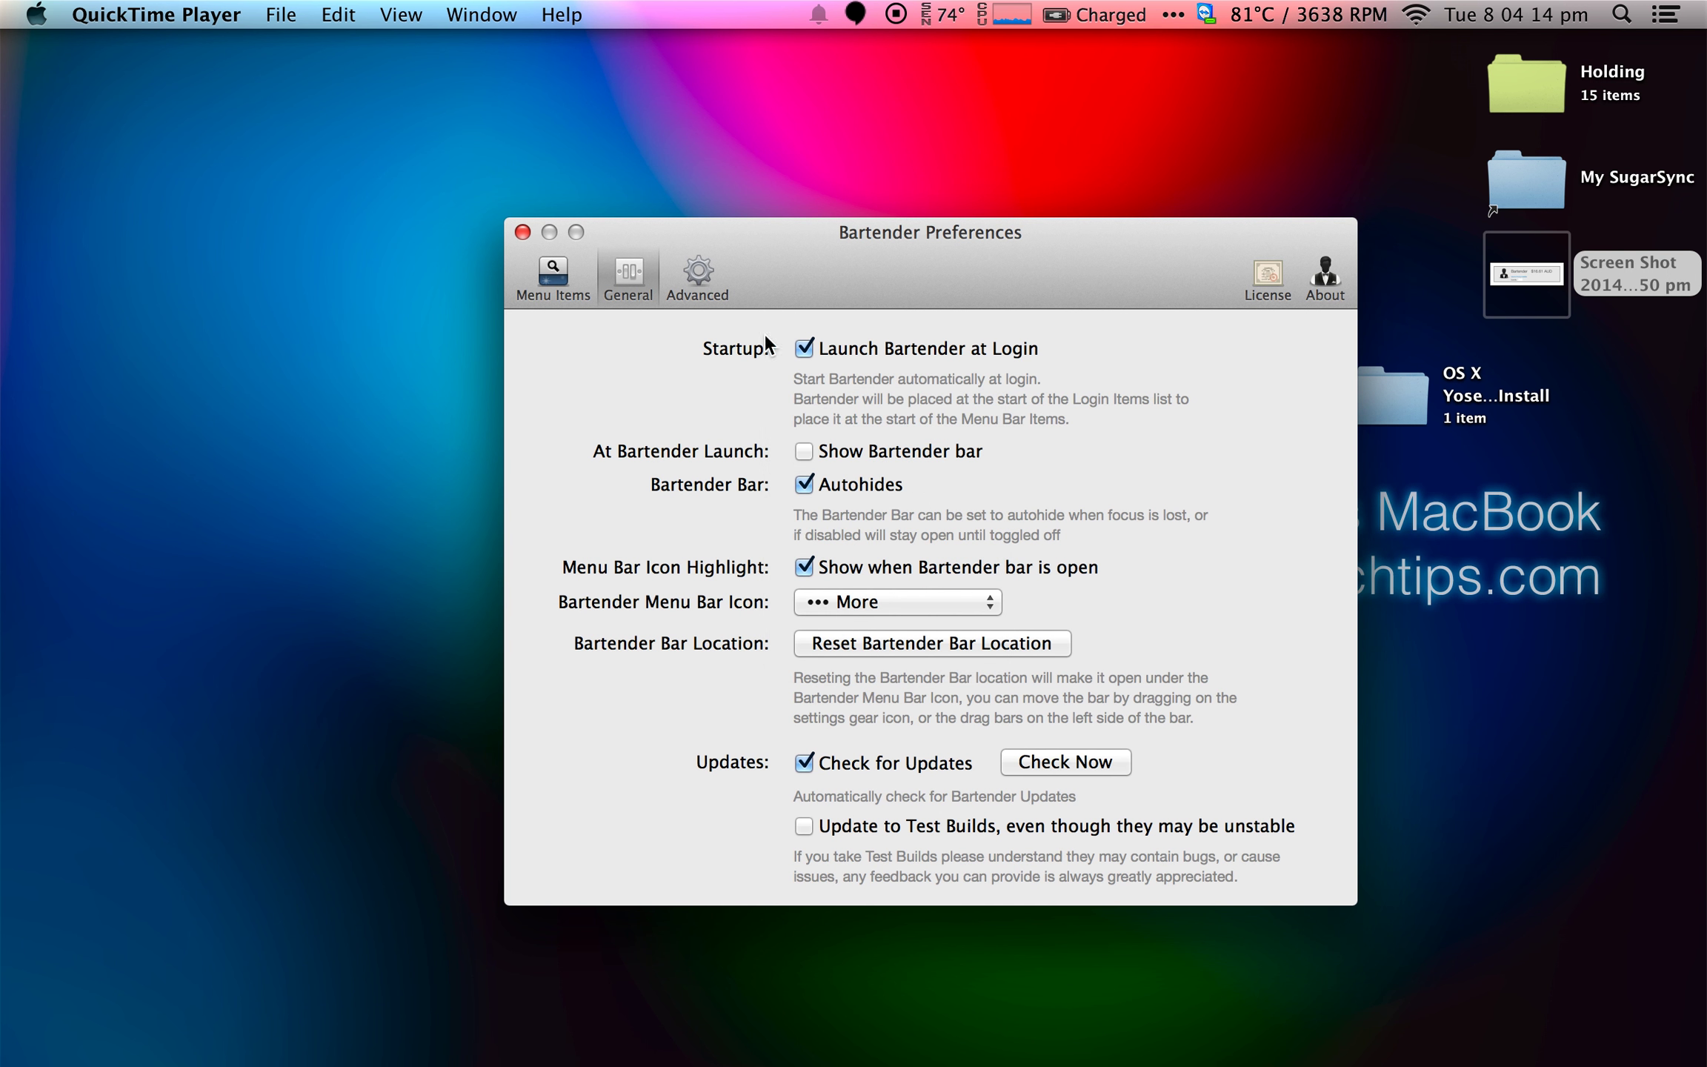
- Show the Advanced preferences with the hotkey and click-behaviour options
click(703, 257)
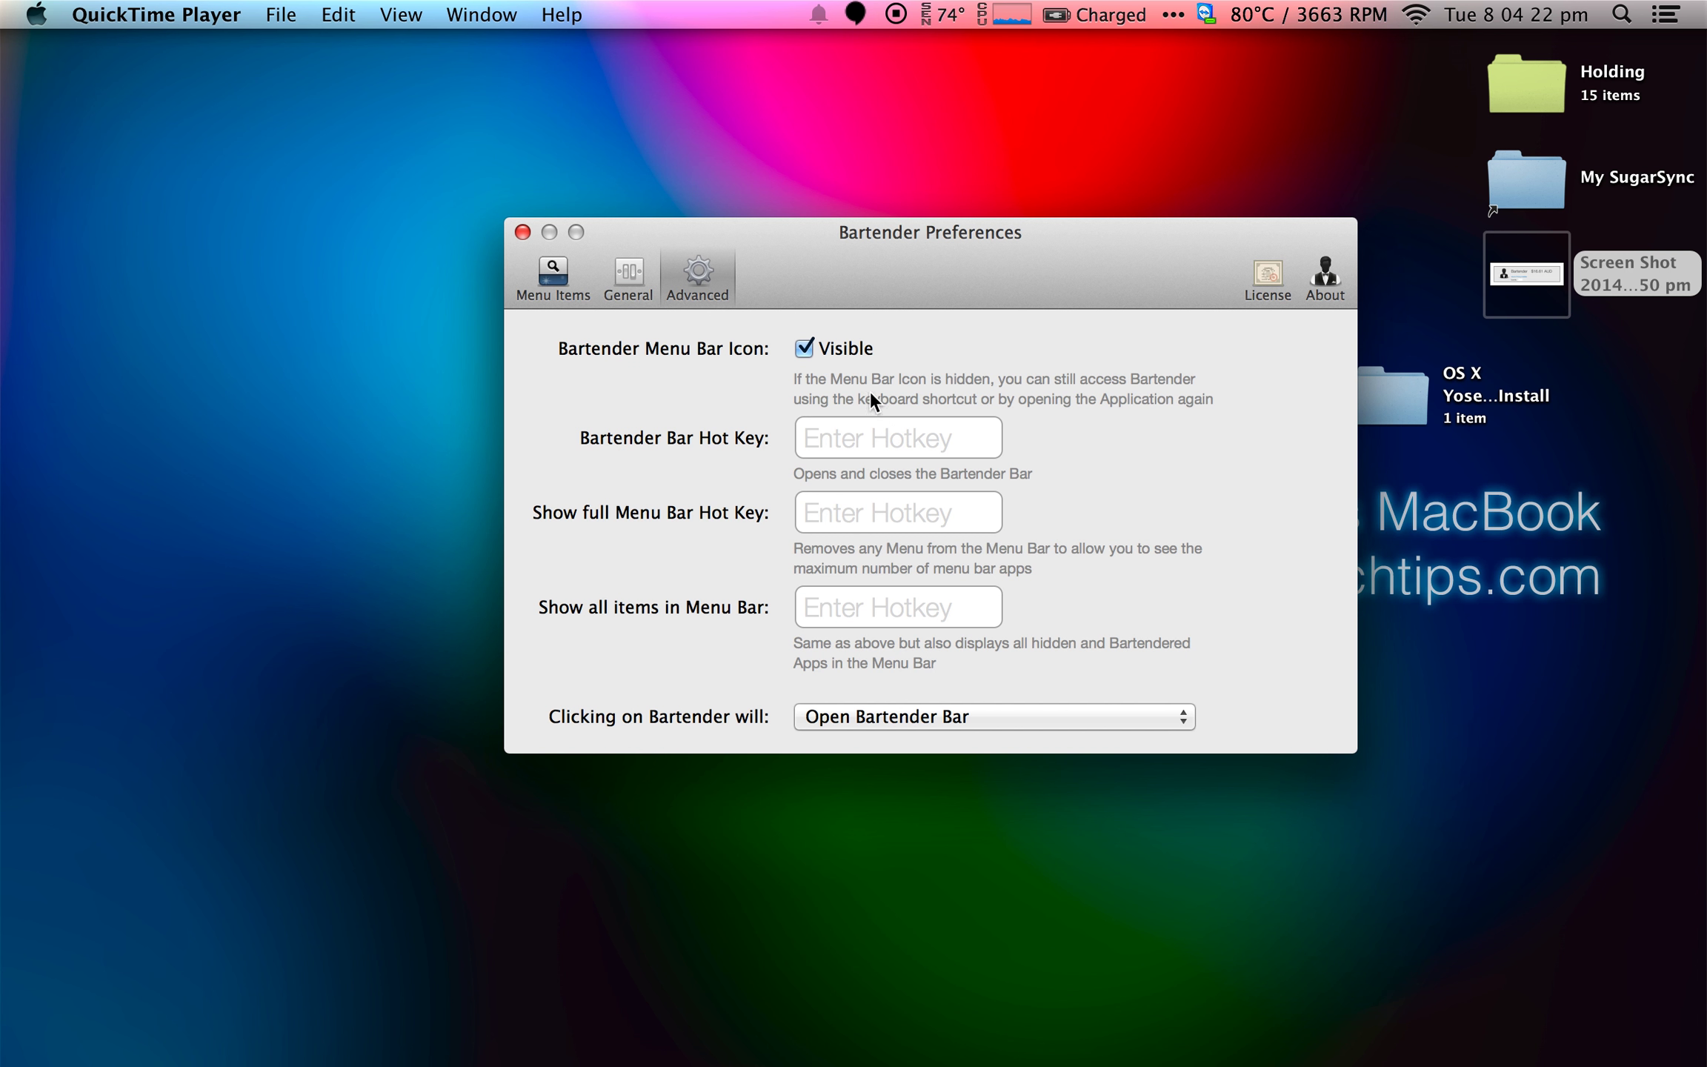
- Close Preferences, preview the $16.61 AUD price screenshot, then deselect it on the desktop
key(super+w)
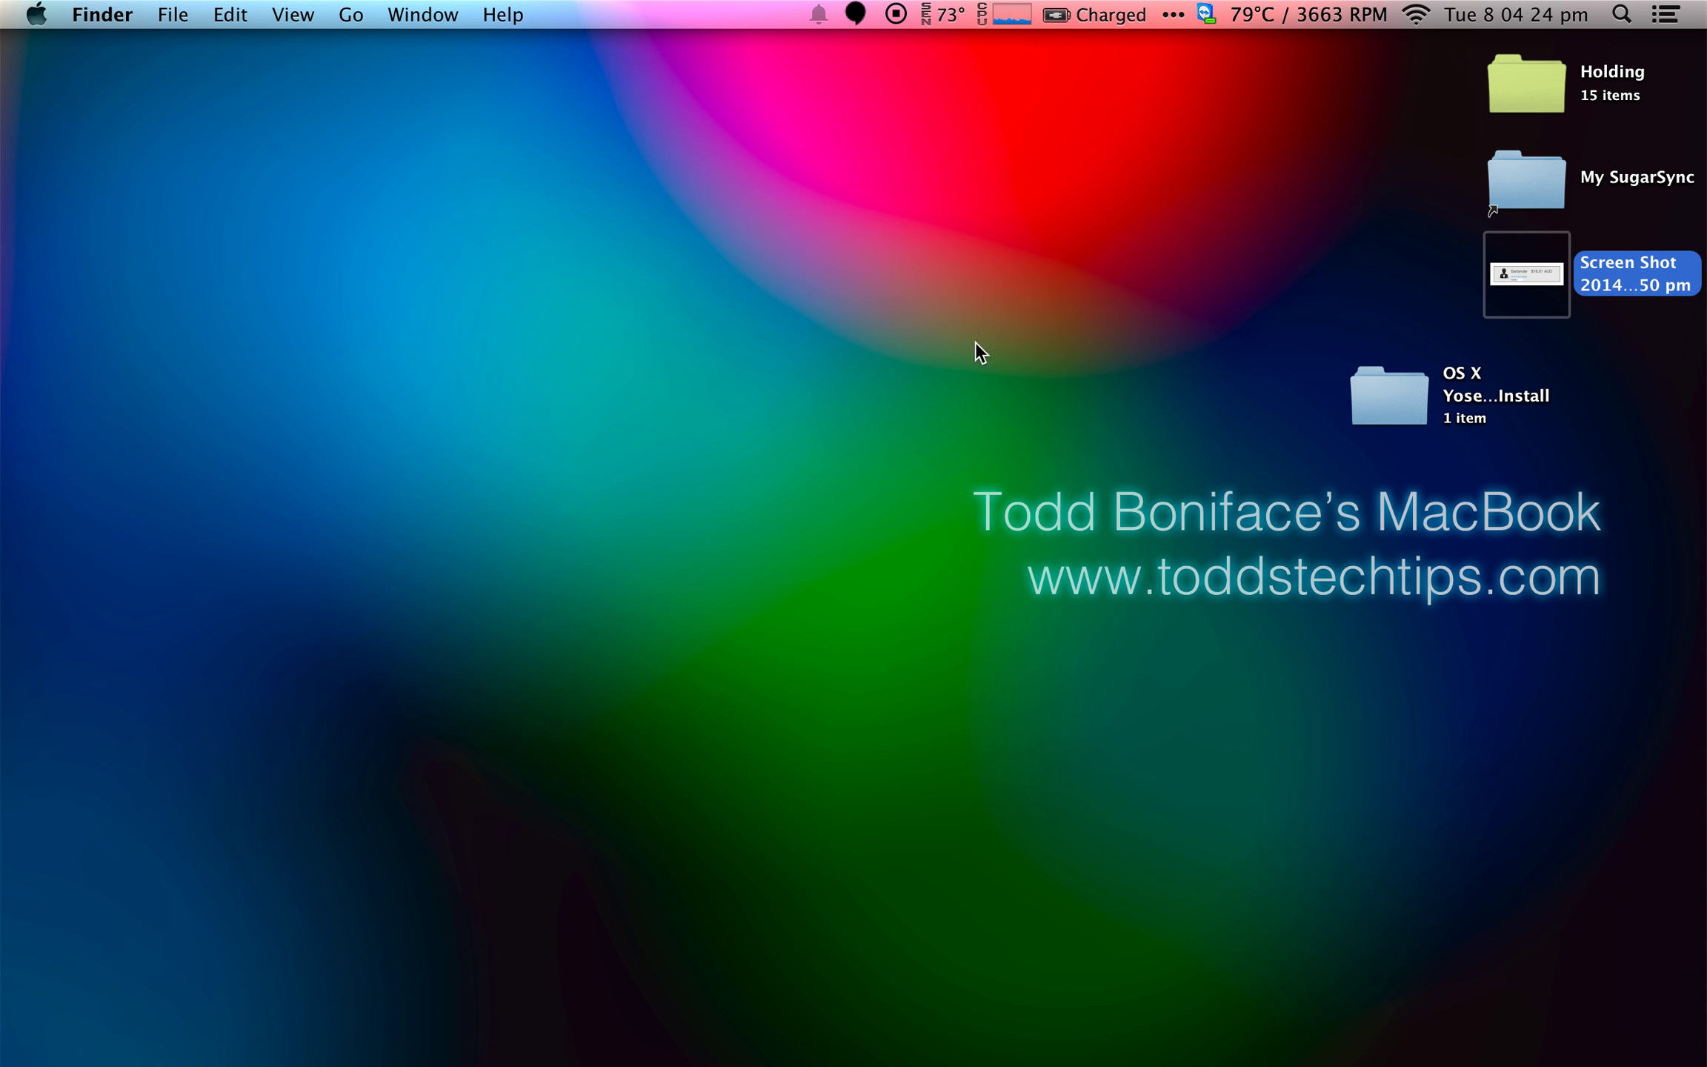
key(space)
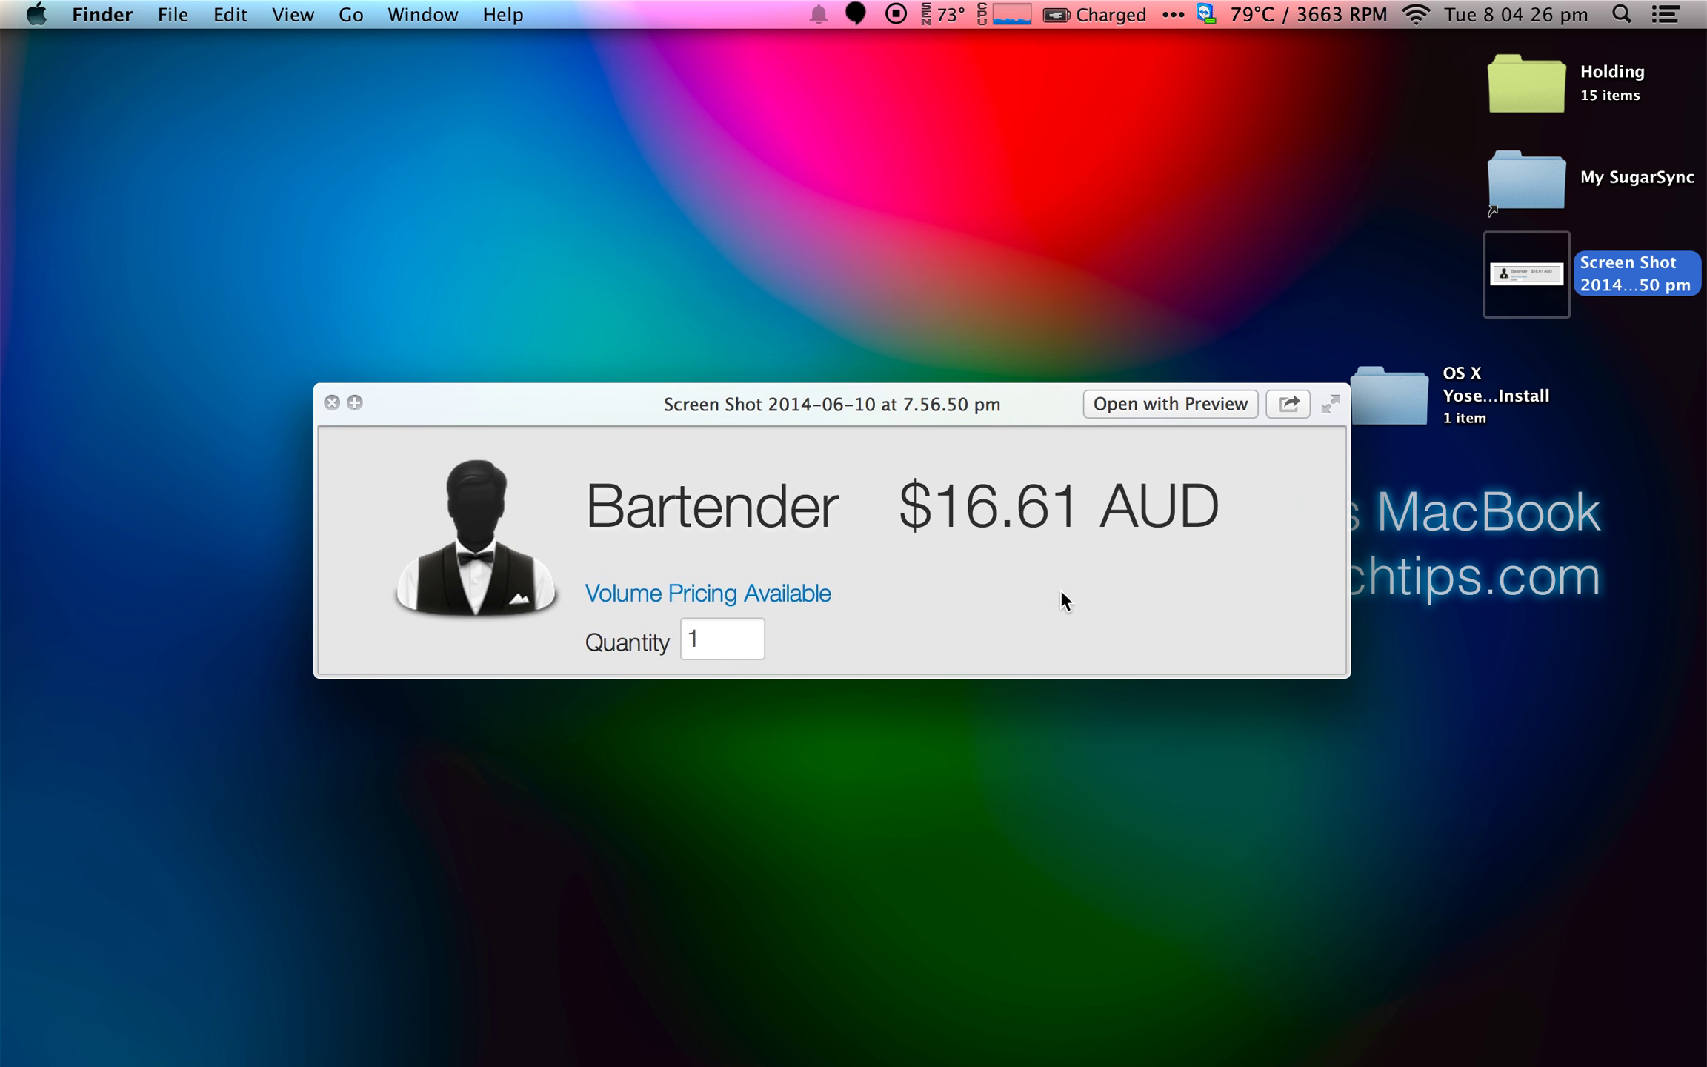
key(space)
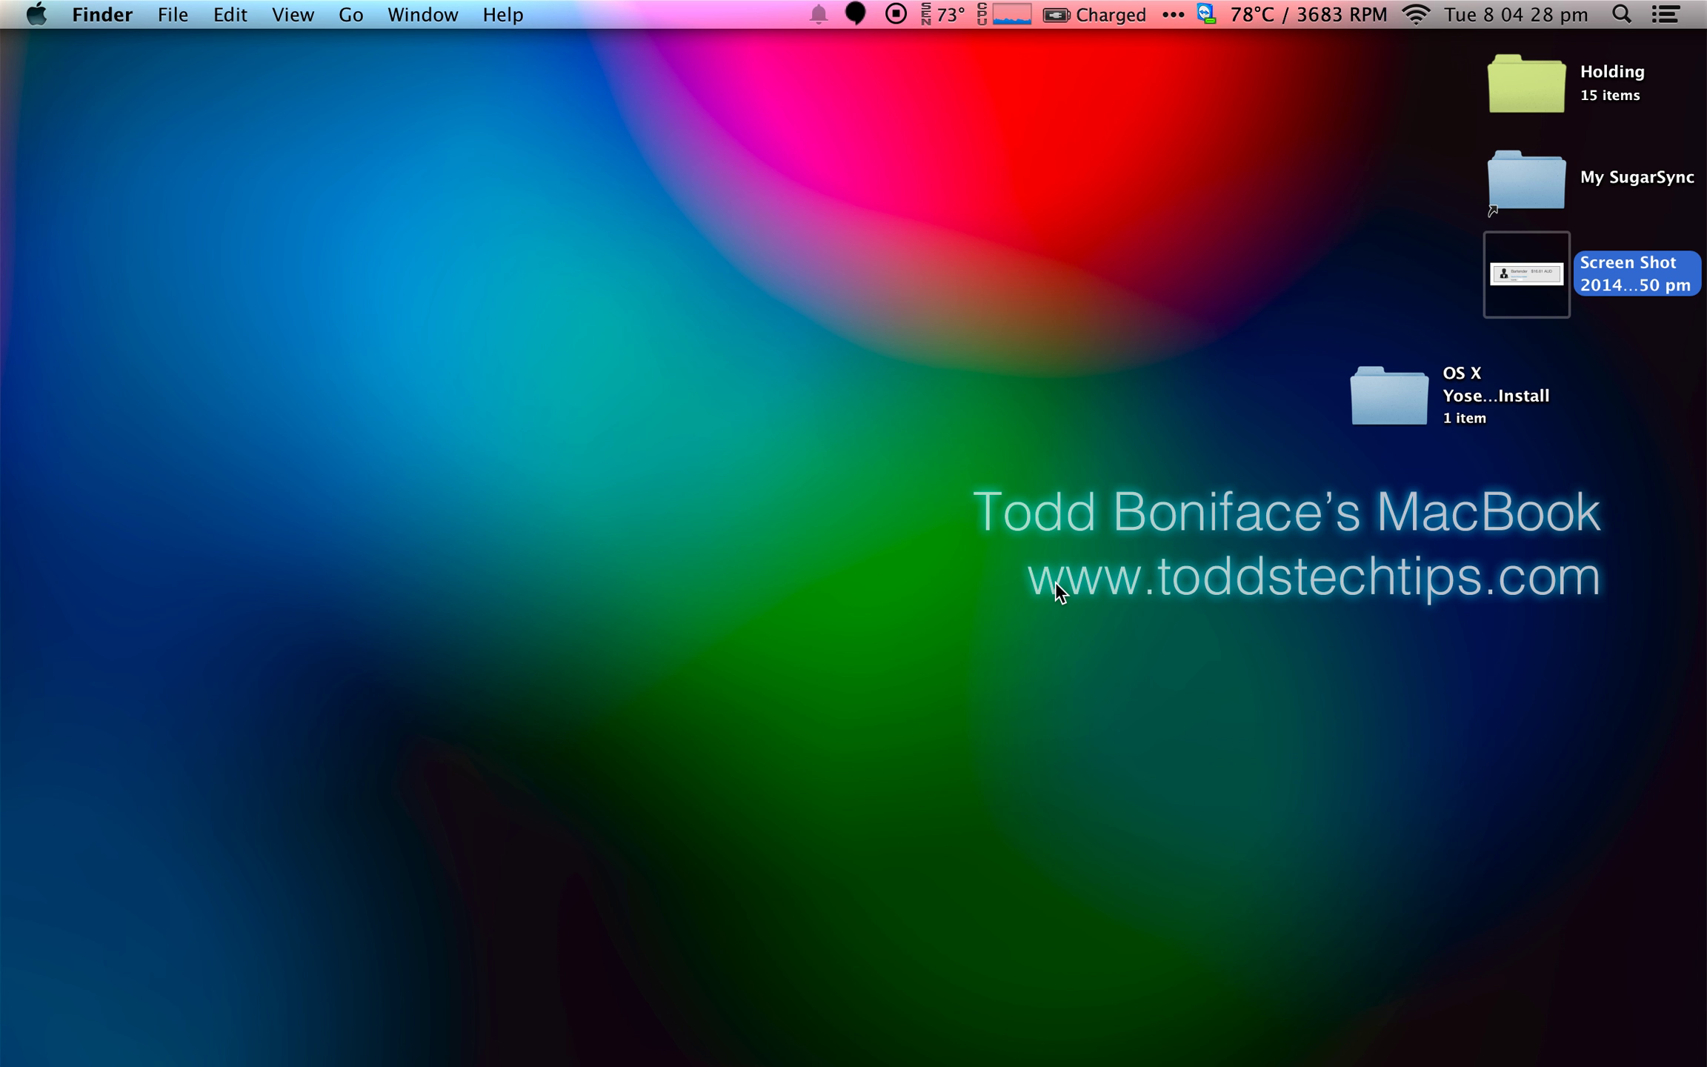
click(883, 583)
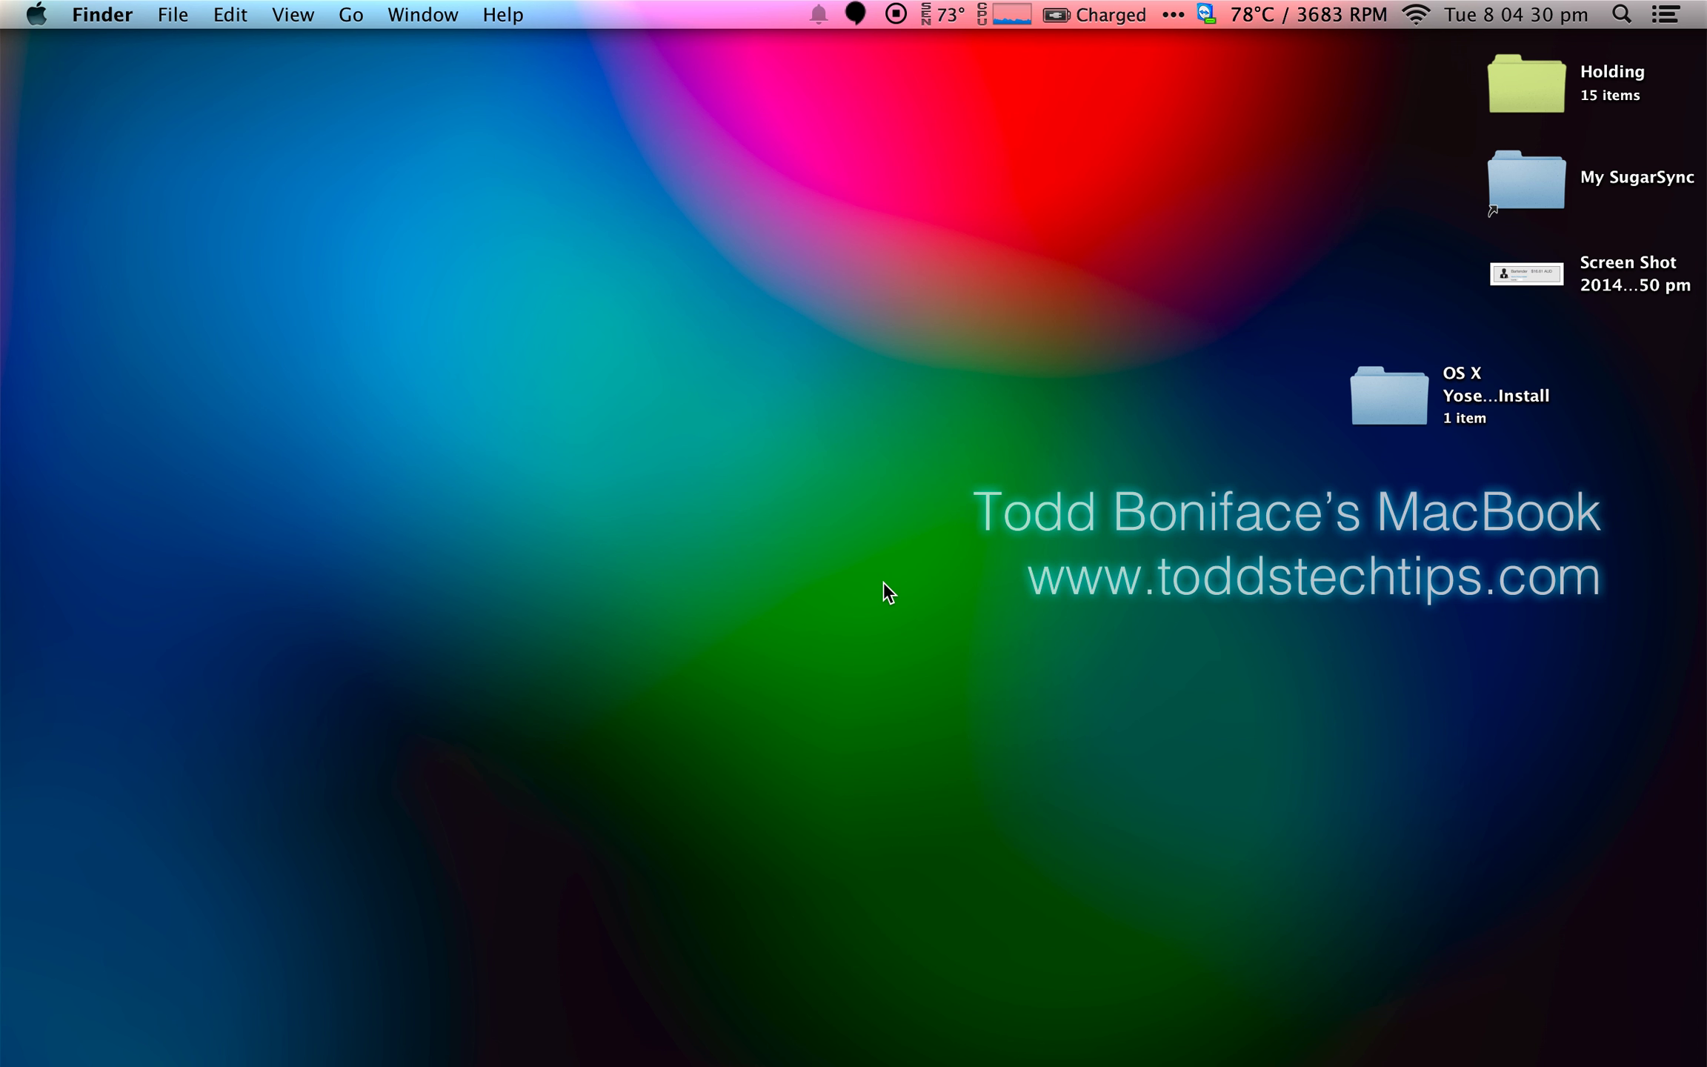